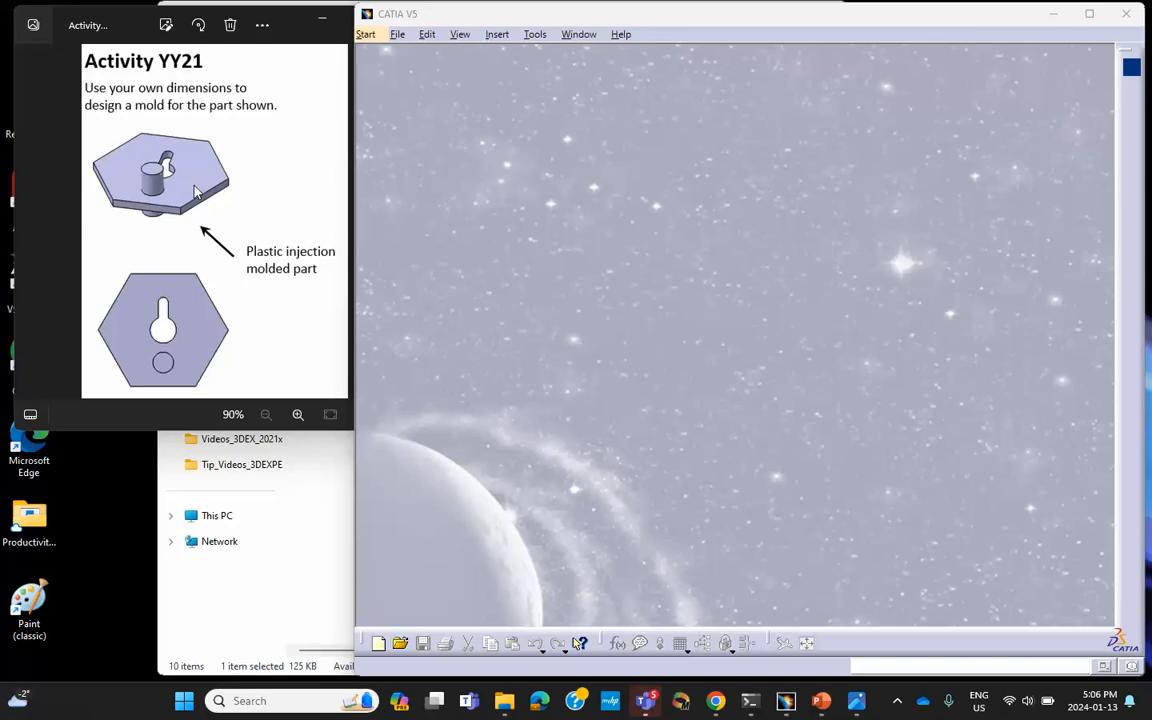
Step: Create a new part document named "my injection MP" with hybrid design enabled
click(376, 644)
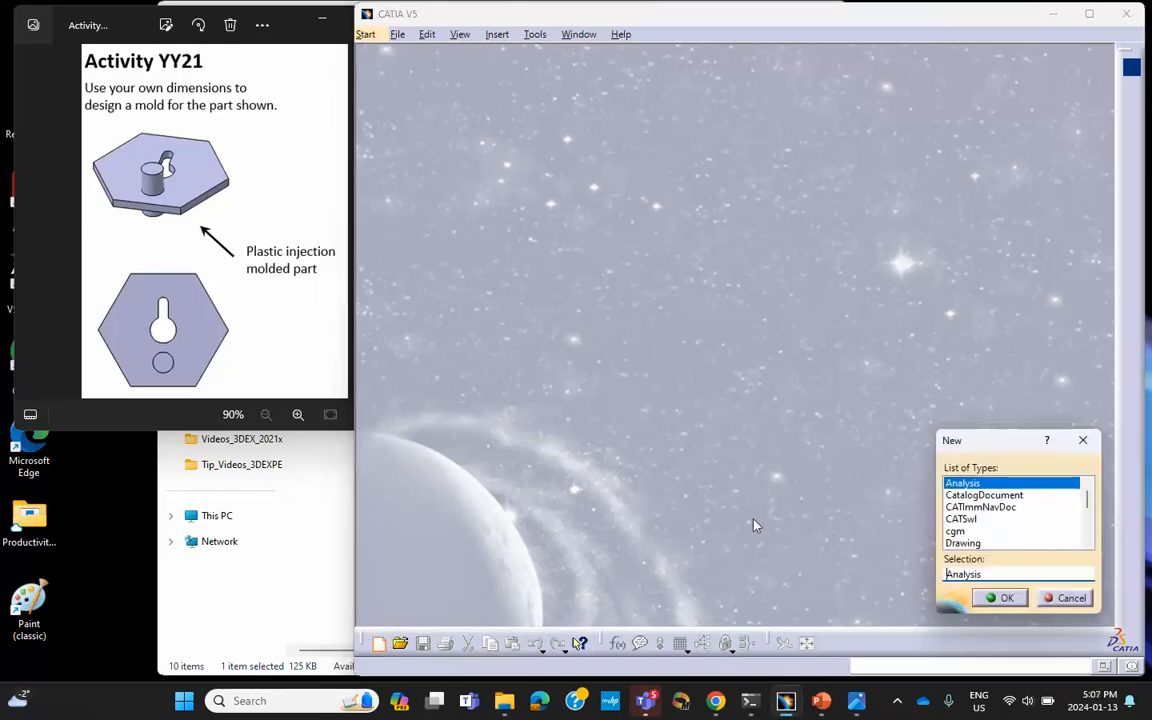
drag(1089, 499, 1101, 590)
drag(1088, 502, 1093, 559)
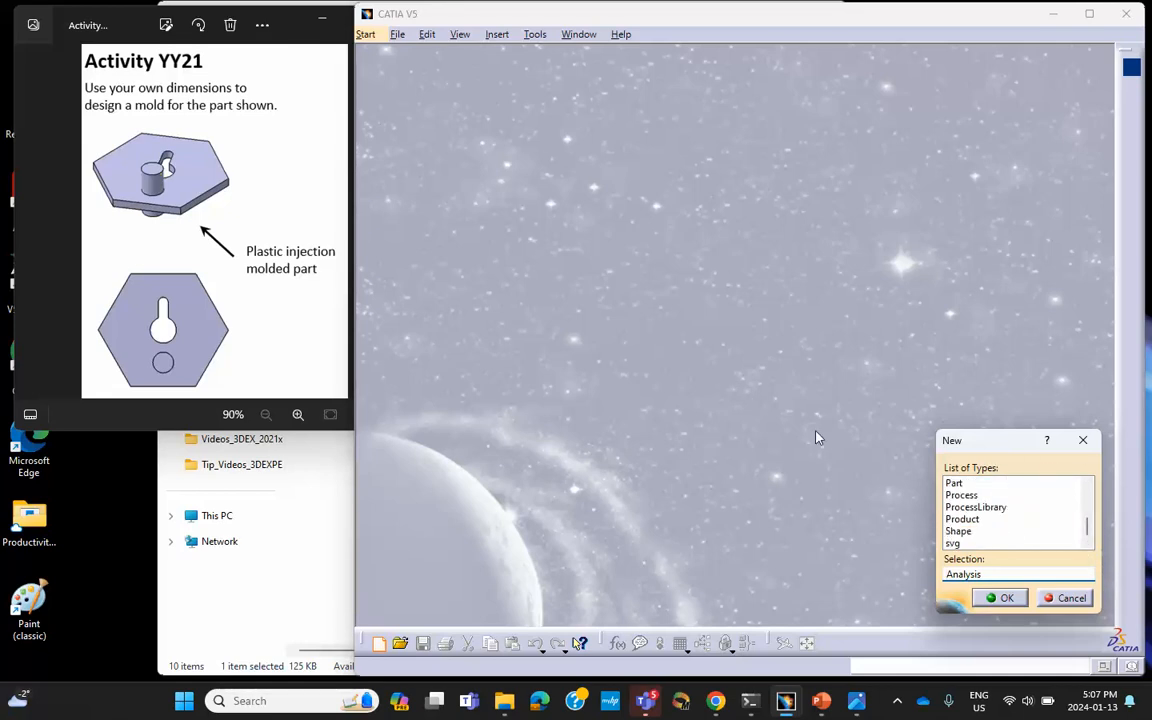
click(955, 483)
click(1006, 597)
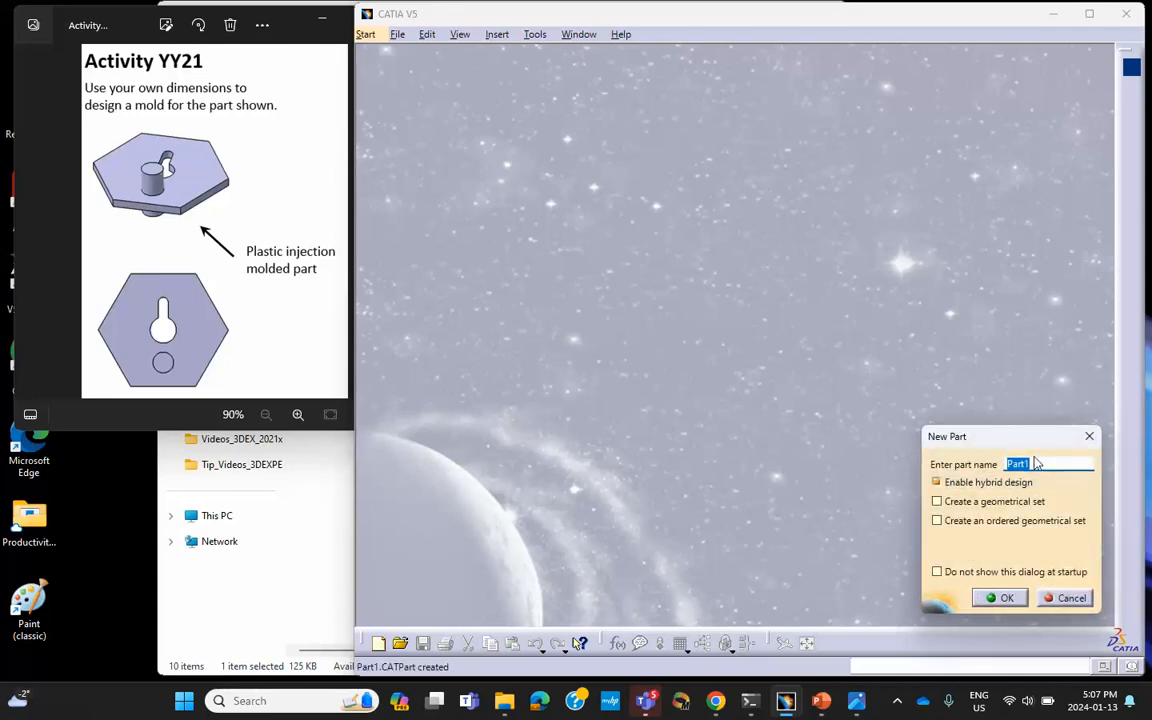
text(my injection MP)
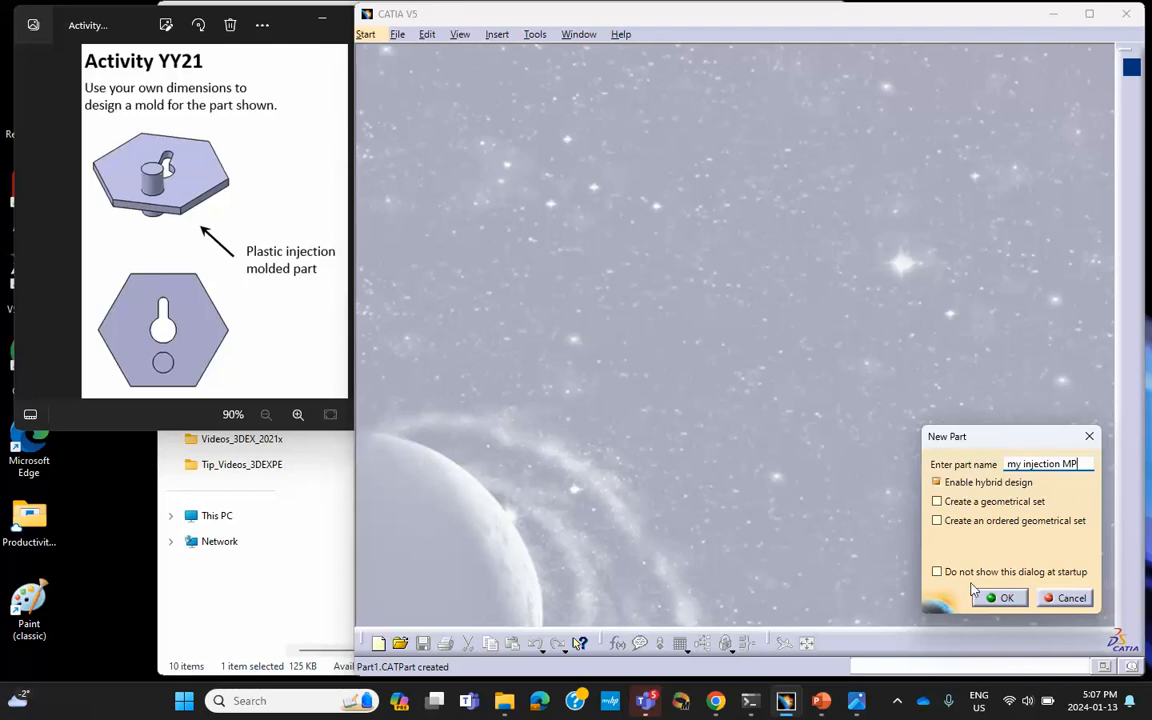
click(998, 598)
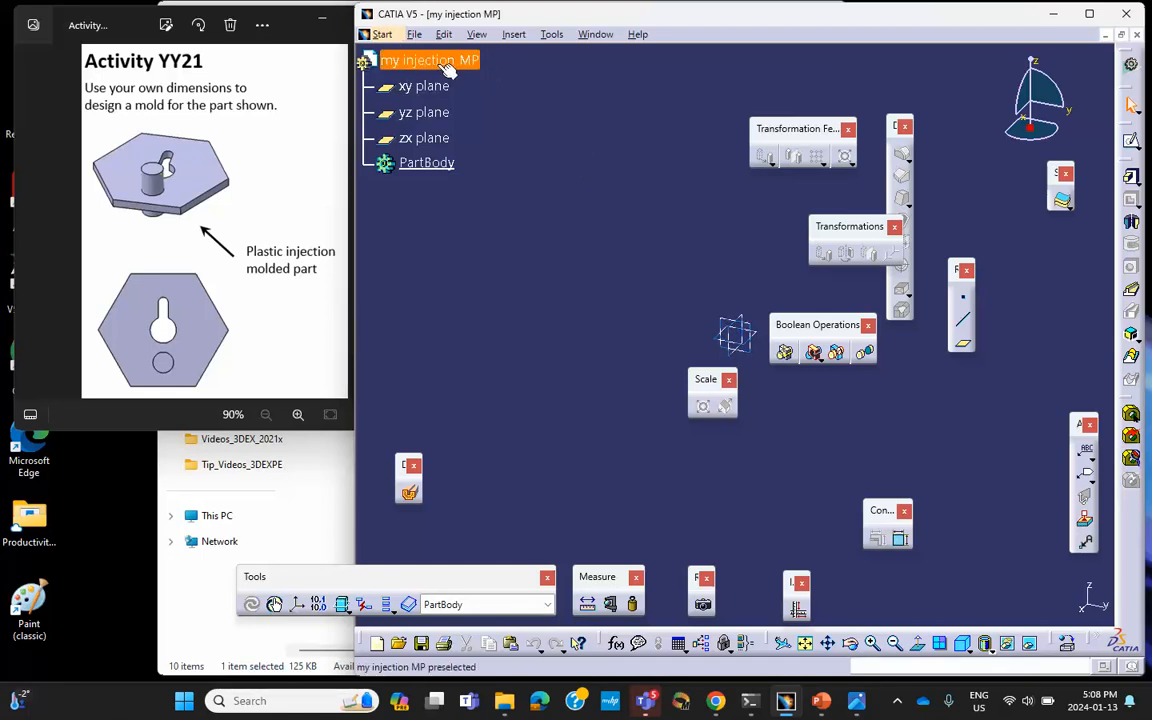
Step: Save the new part through Save Management as a CATPart named YY21 in the Week_2_CAD_W24 folder
click(425, 38)
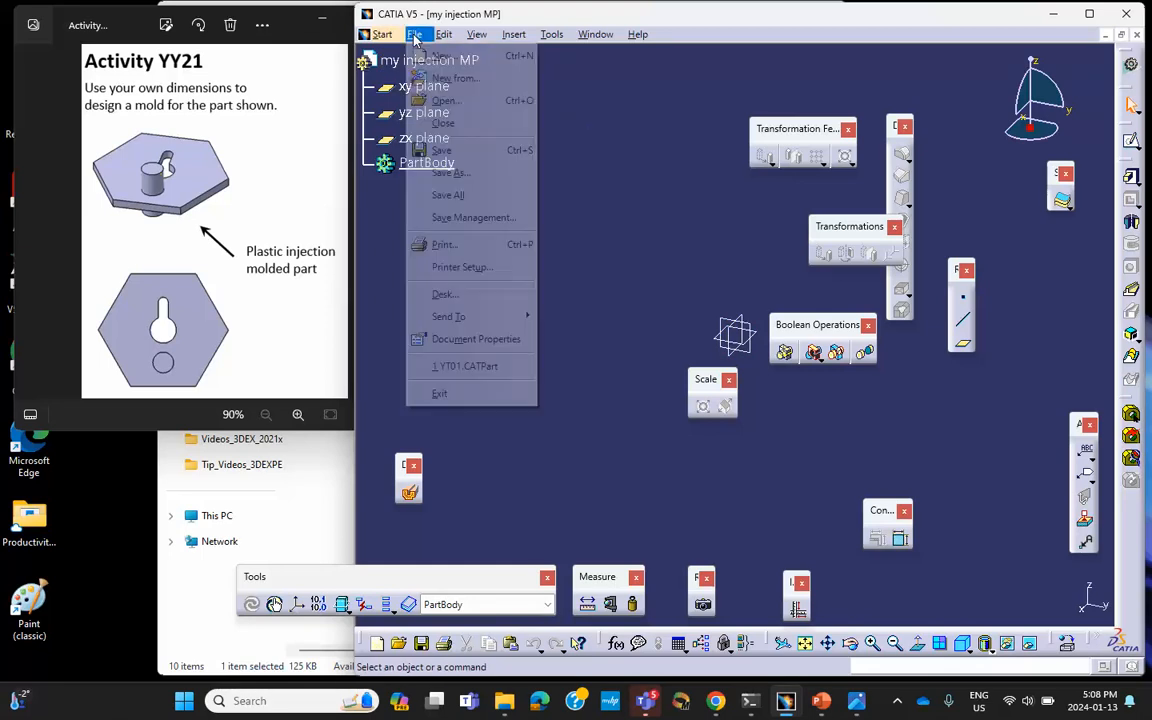
click(520, 215)
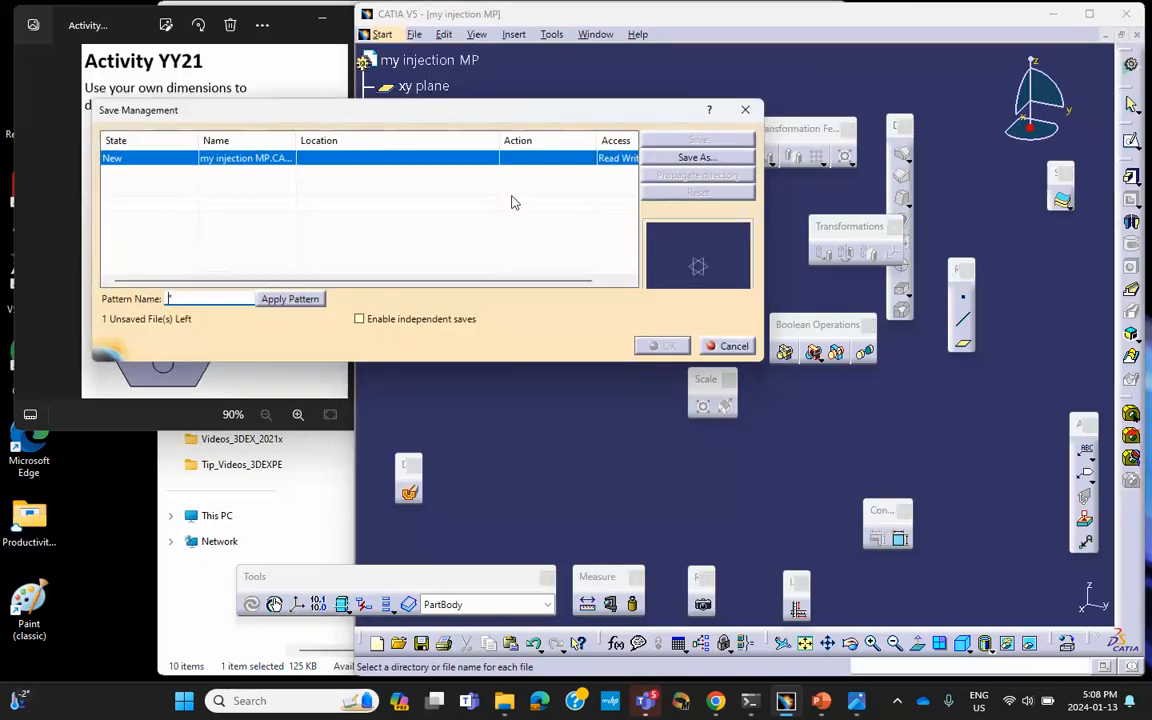
drag(298, 140, 382, 146)
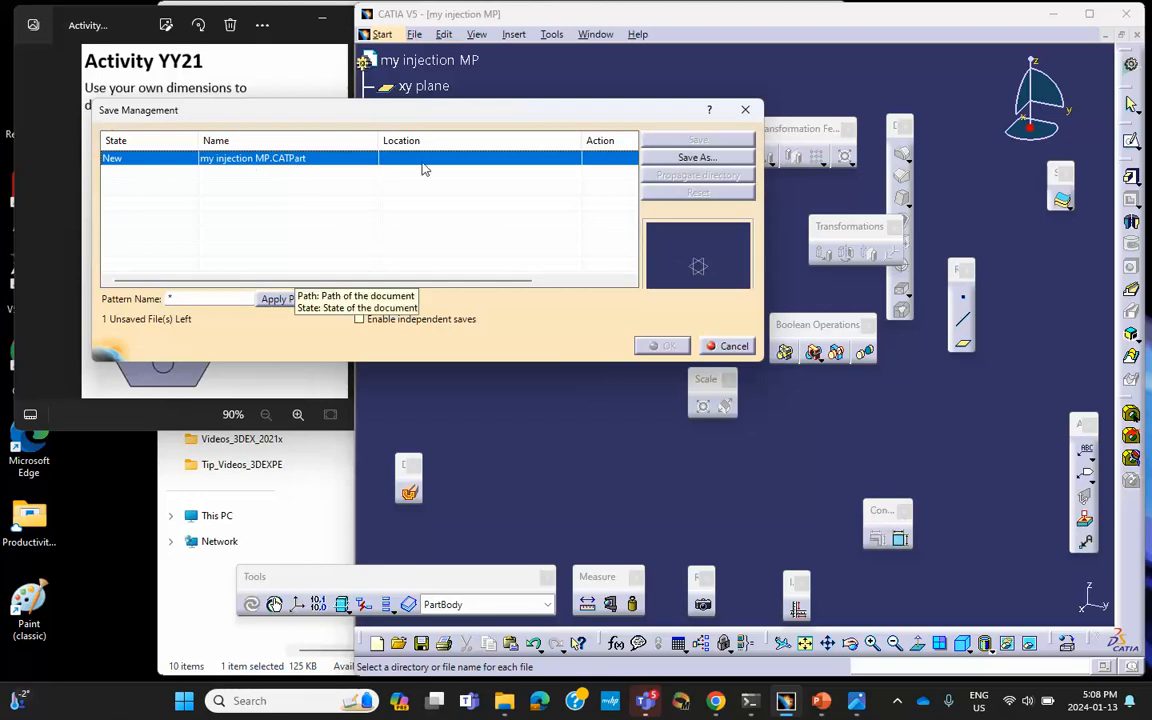
click(692, 157)
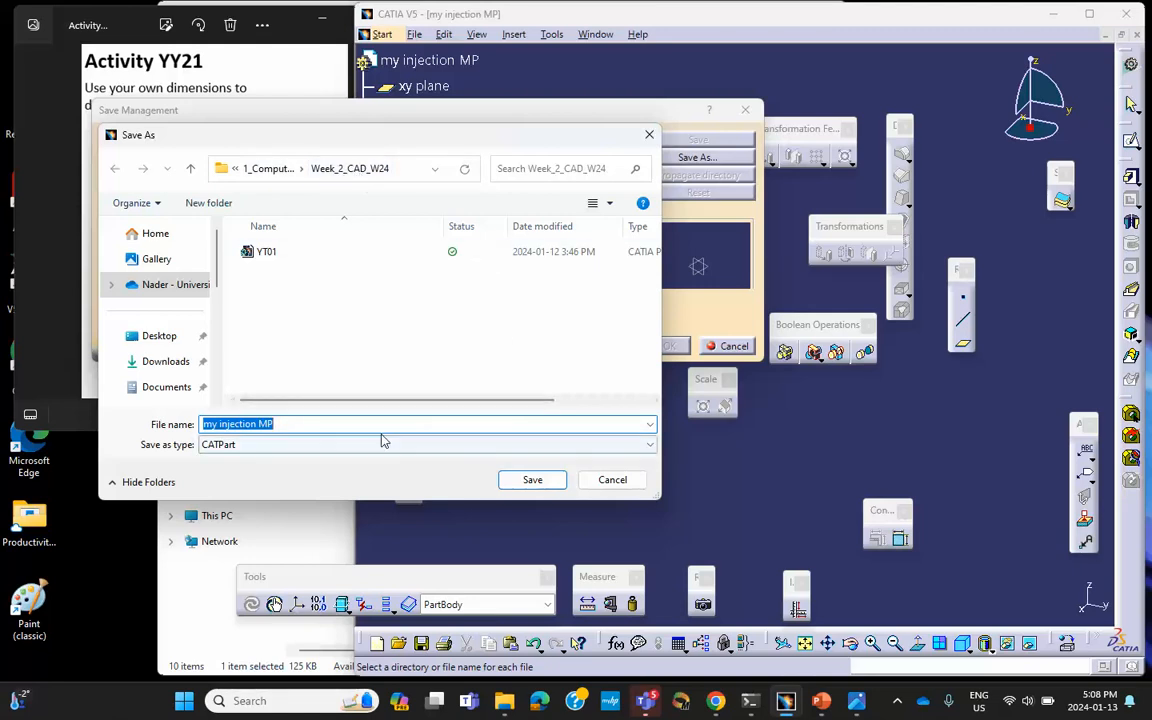
click(285, 424)
drag(285, 424, 198, 422)
text(YY21)
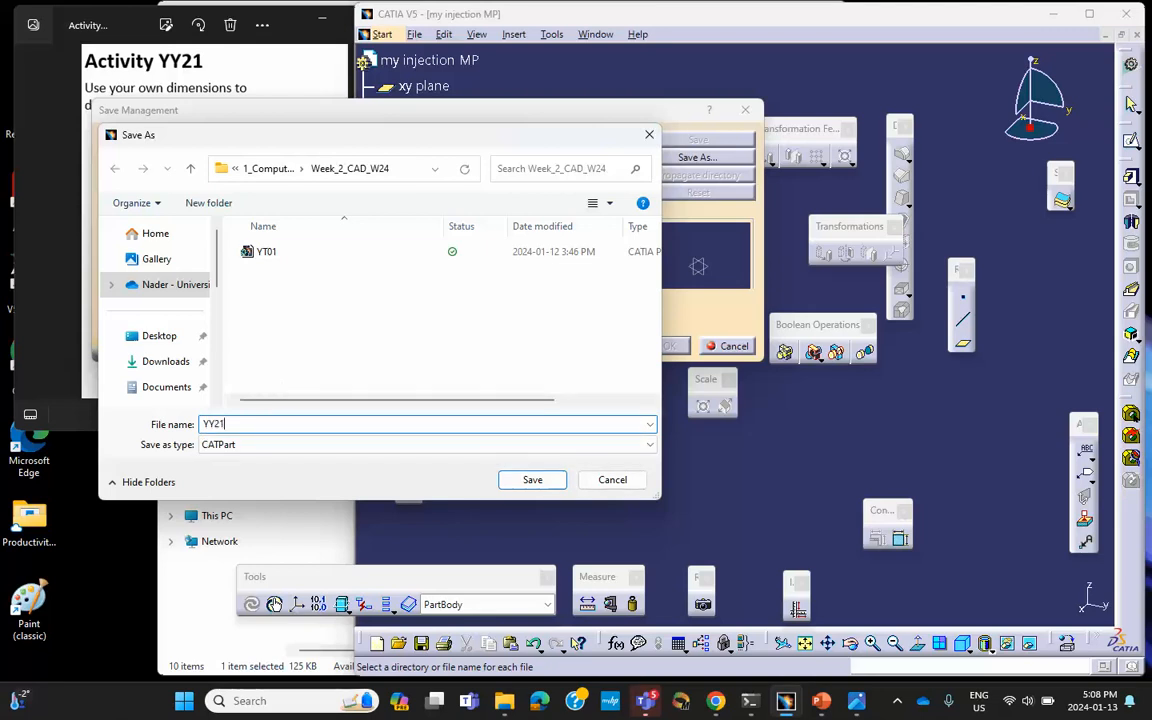
click(532, 479)
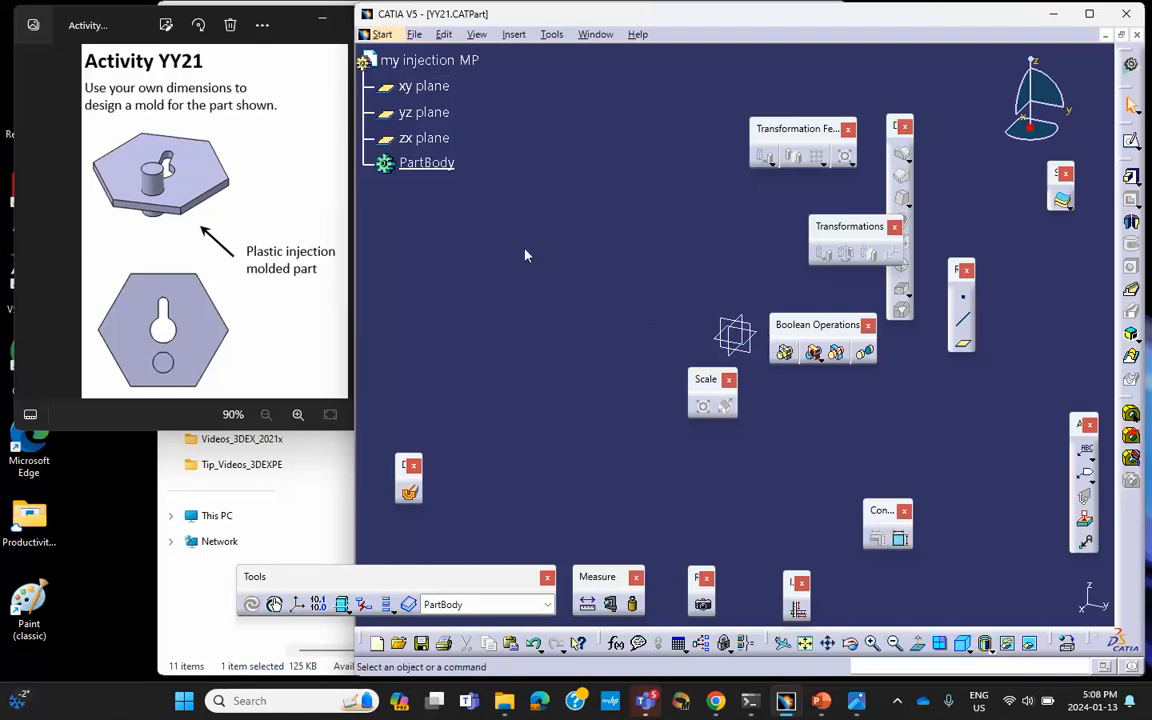
Step: Insert a new body into the part and open a sketch on the xy plane
click(514, 35)
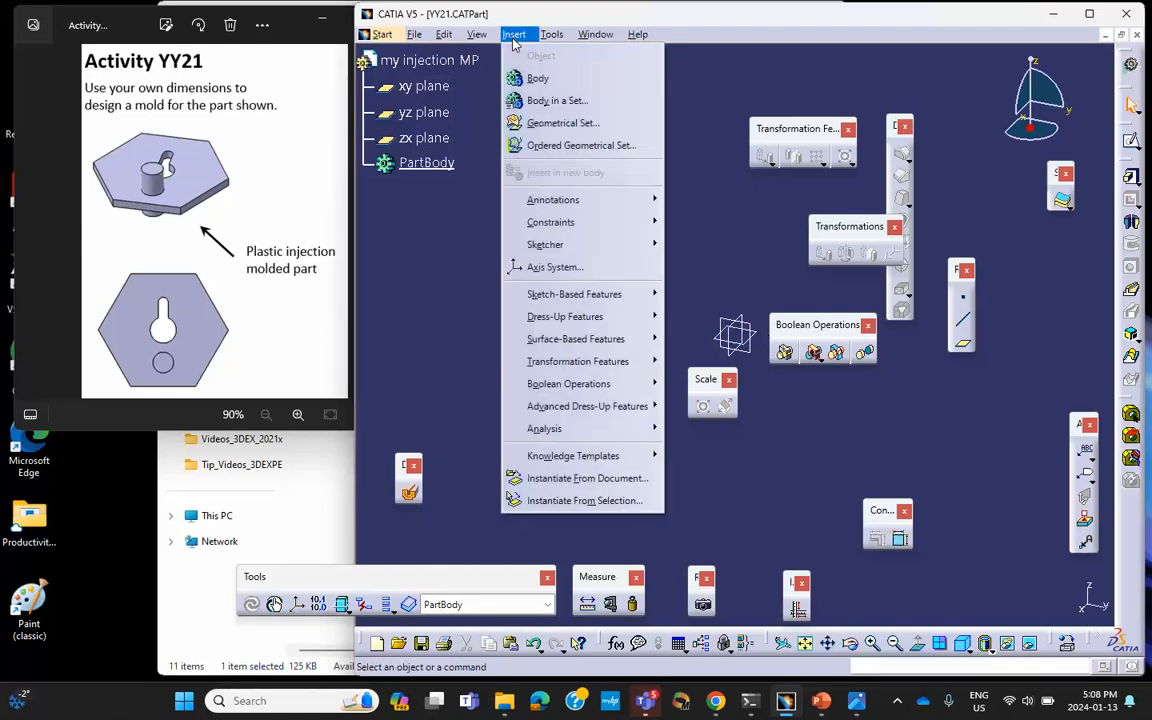
click(528, 78)
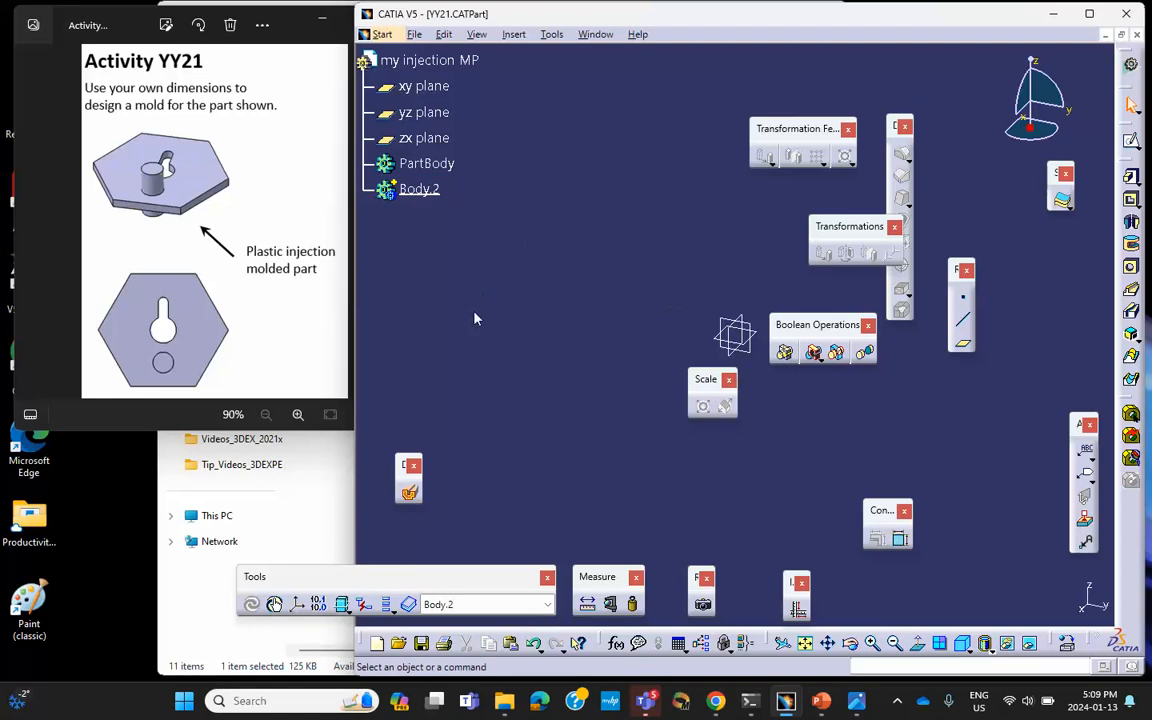
click(733, 332)
click(1130, 144)
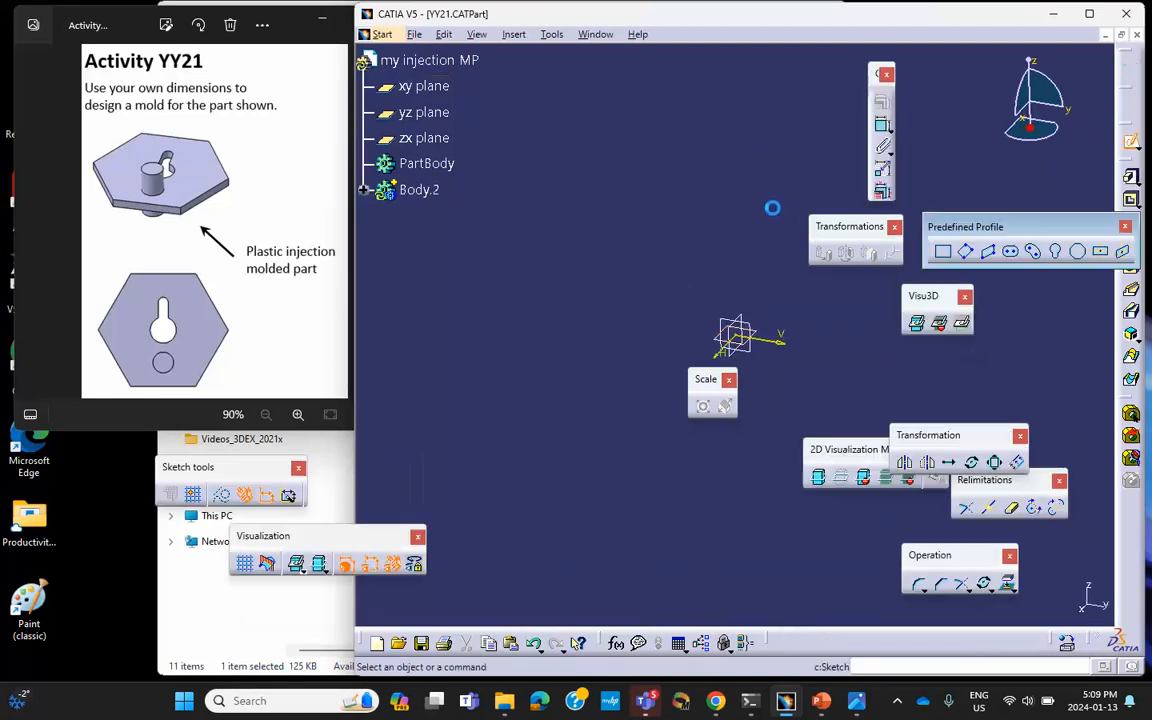
middle_drag(768, 210, 681, 215)
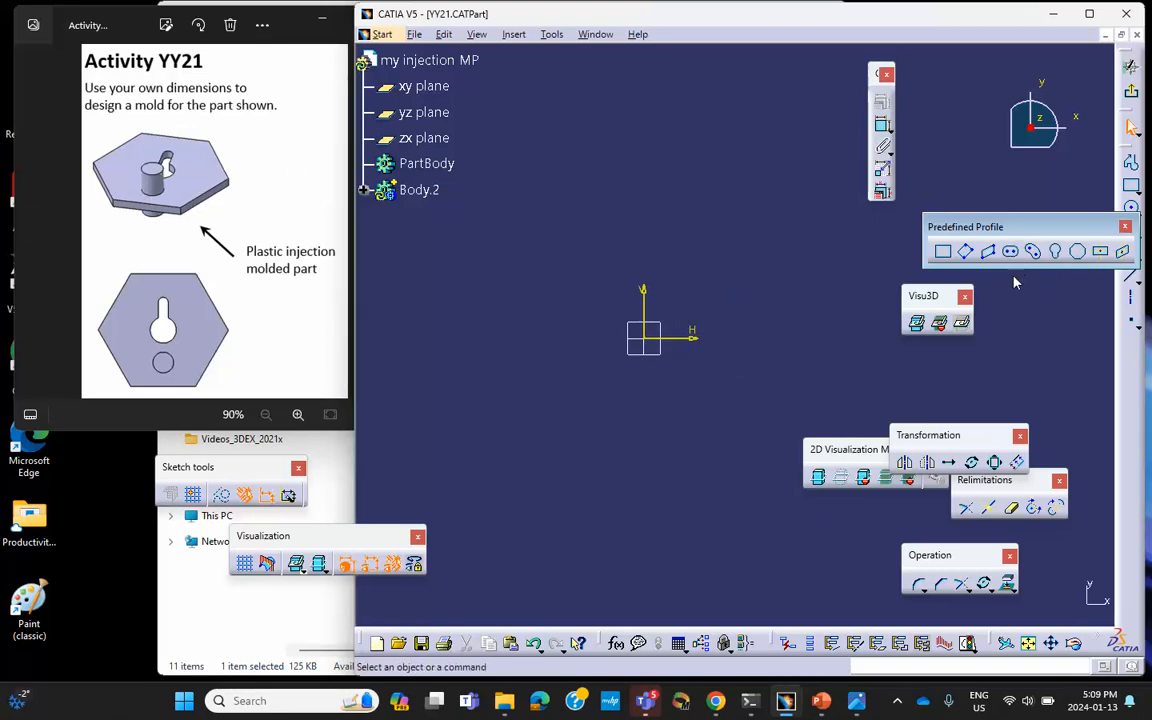
Step: Sketch a regular hexagon centred on the origin with its upper and lower sides horizontal
drag(1060, 230, 950, 233)
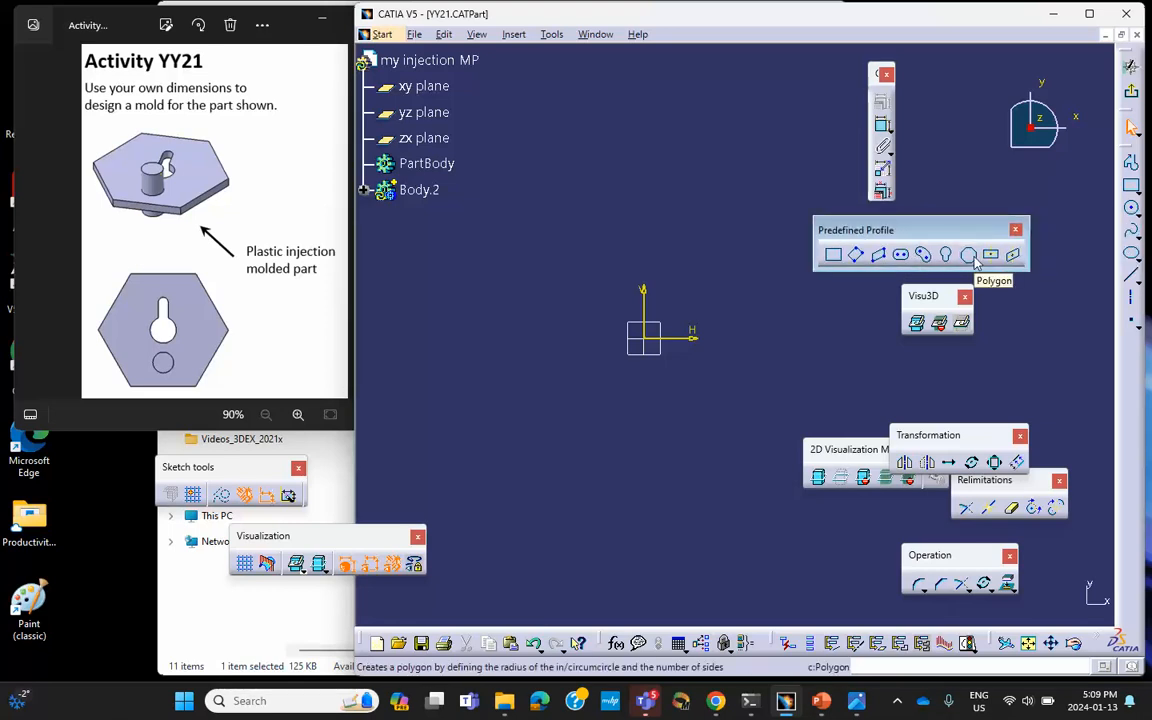
click(968, 255)
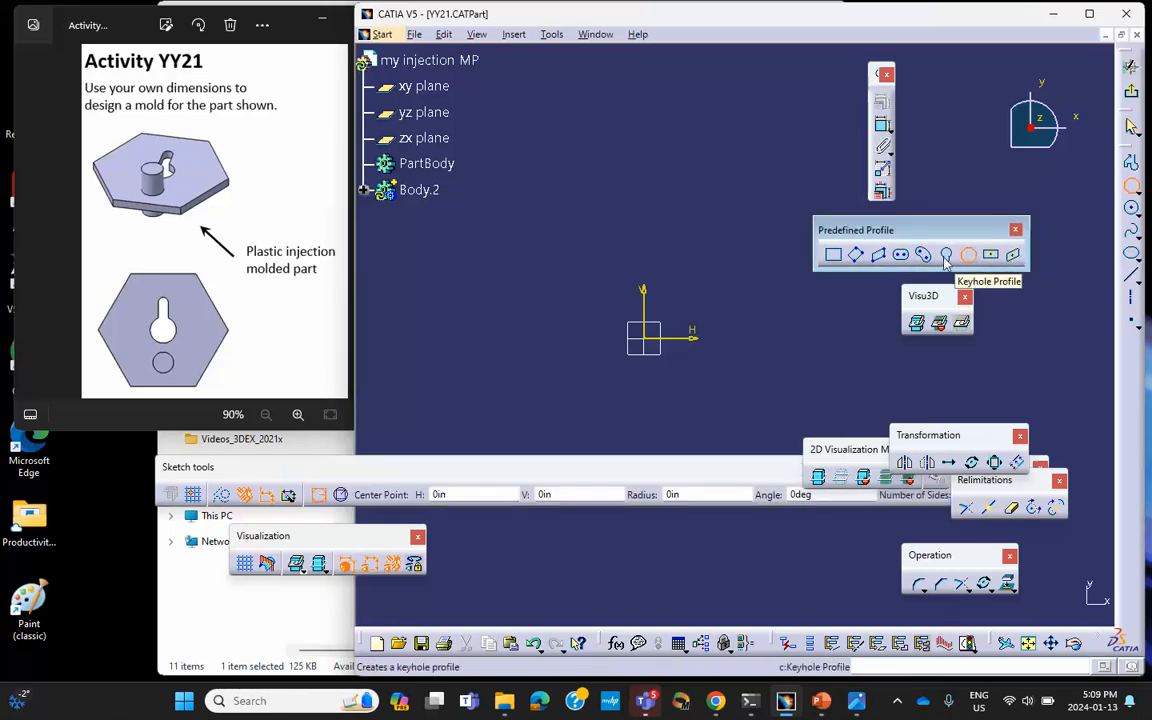
click(643, 338)
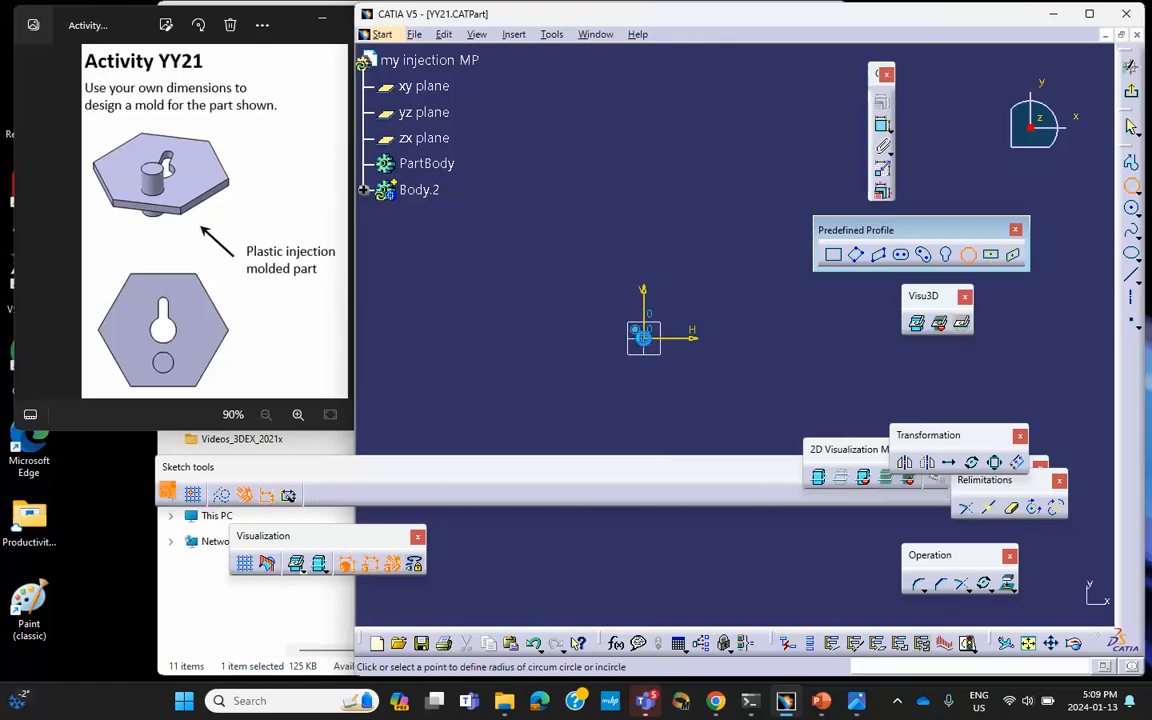
click(743, 397)
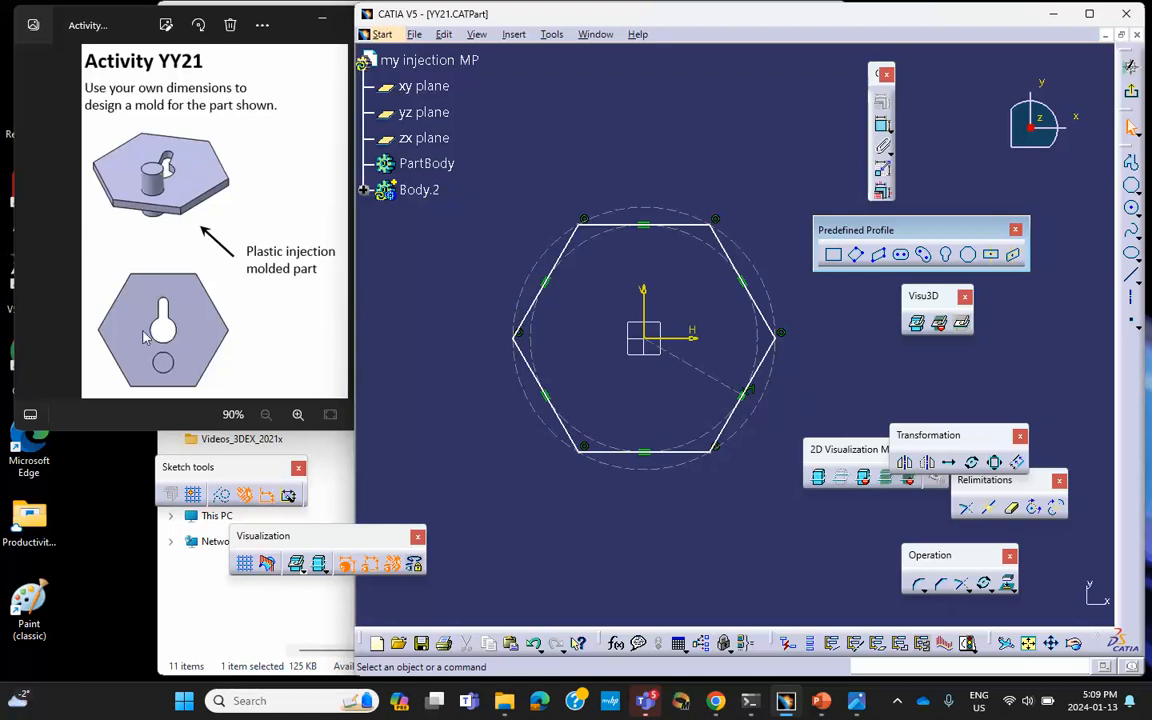
click(948, 256)
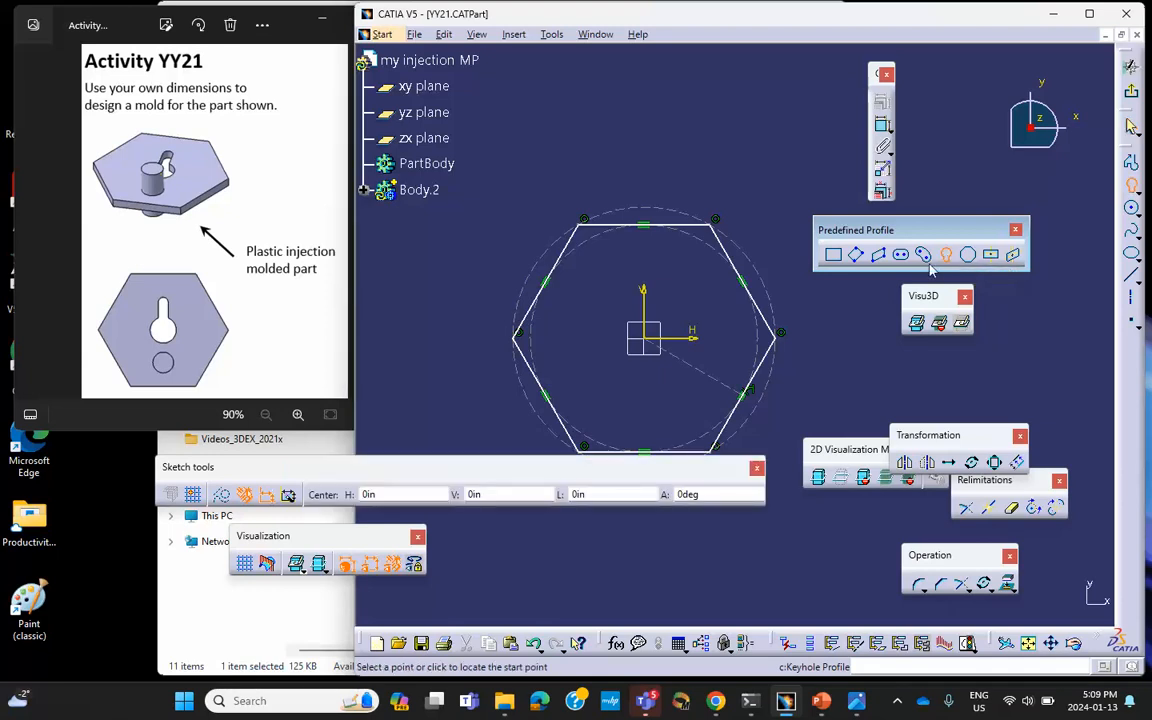
click(643, 280)
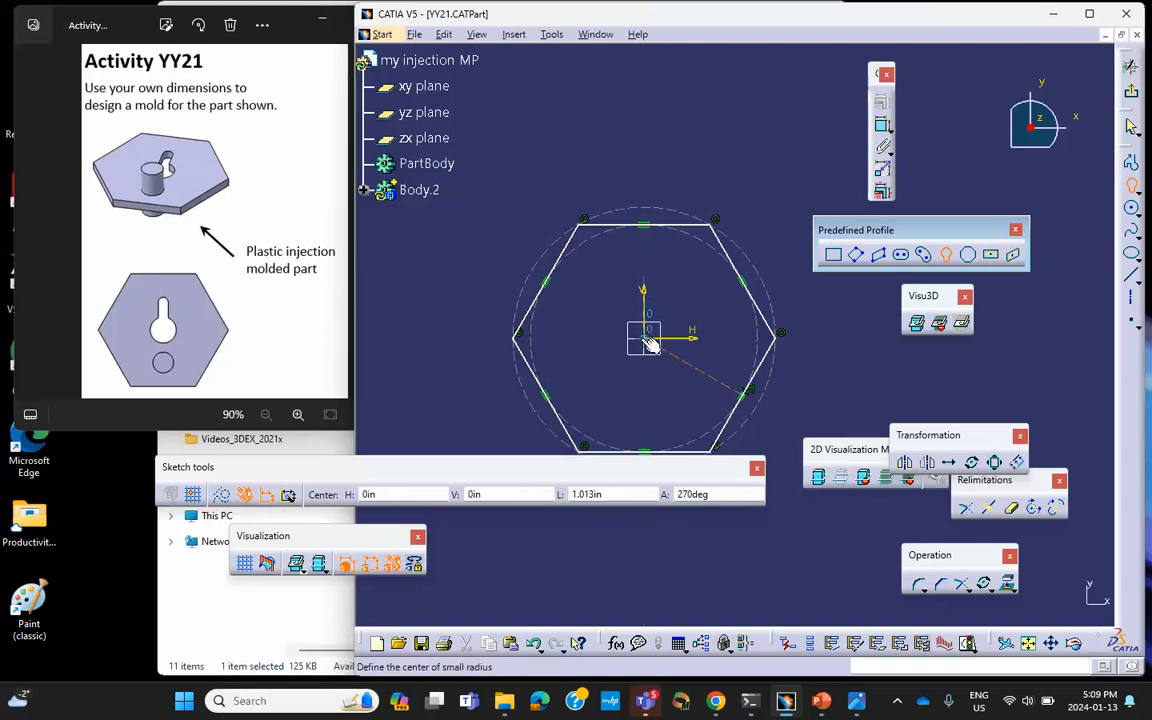
click(653, 336)
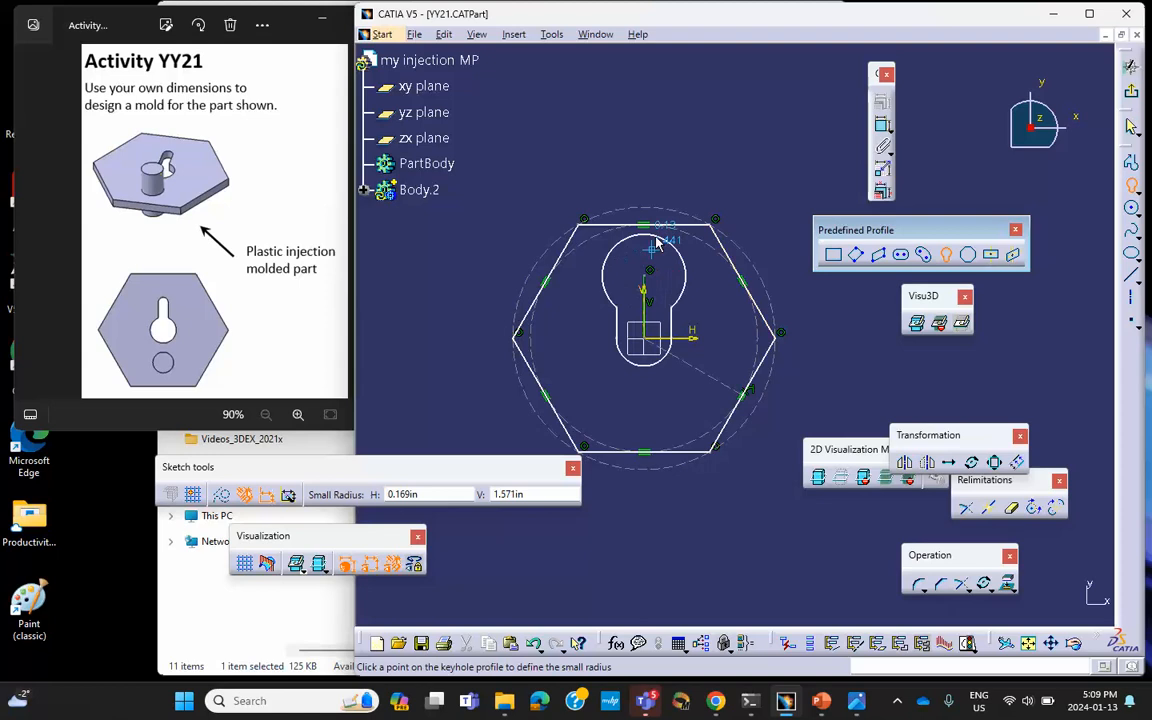
key(Escape)
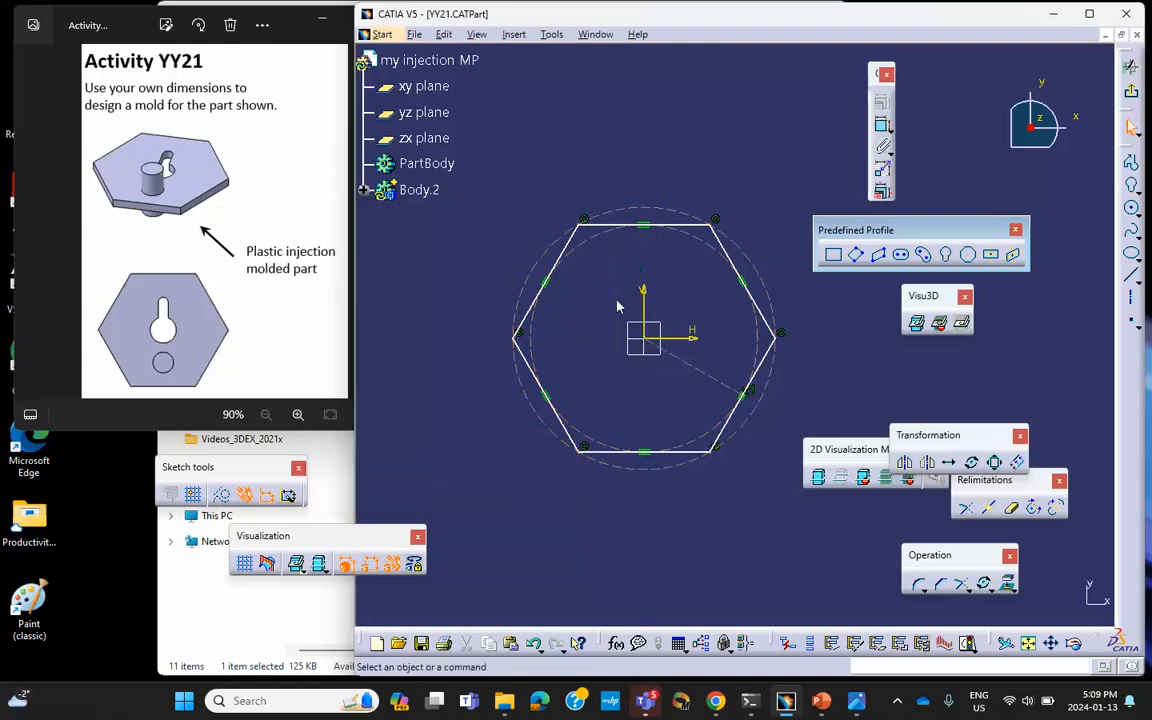
click(941, 255)
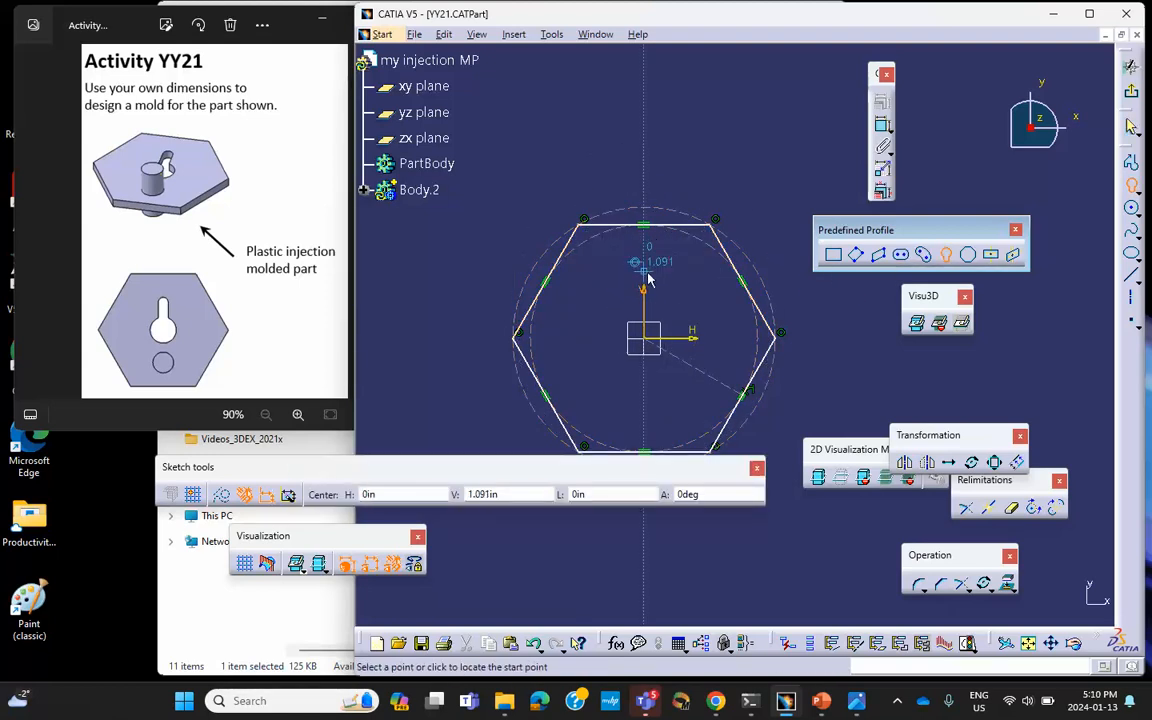
click(647, 280)
click(645, 339)
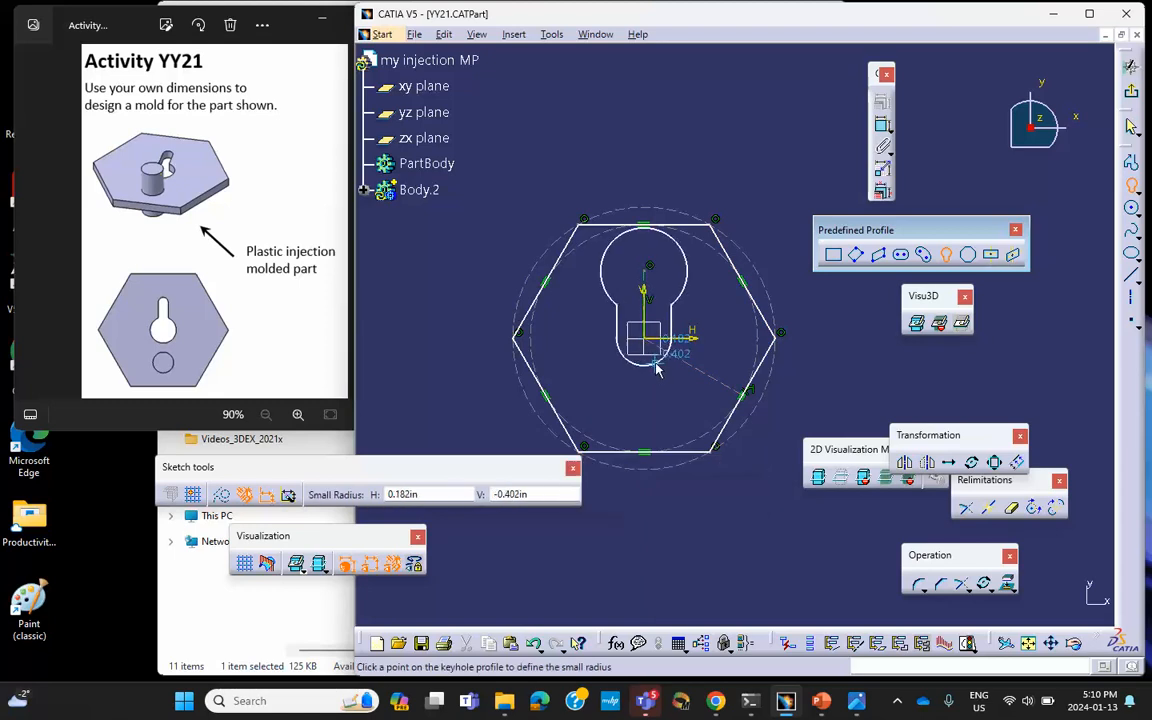
key(Escape)
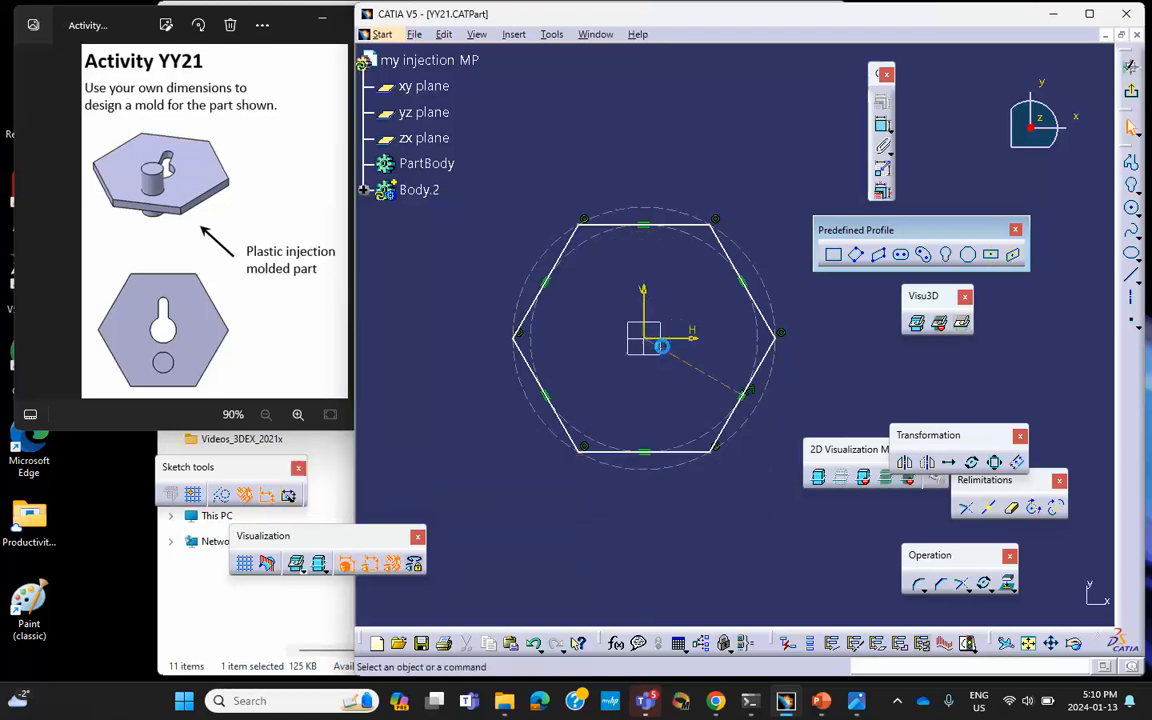
Step: Sketch a keyhole profile inside the hexagon on the vertical axis, with the large circle near the origin and the narrow slot extending upward
click(948, 256)
click(652, 315)
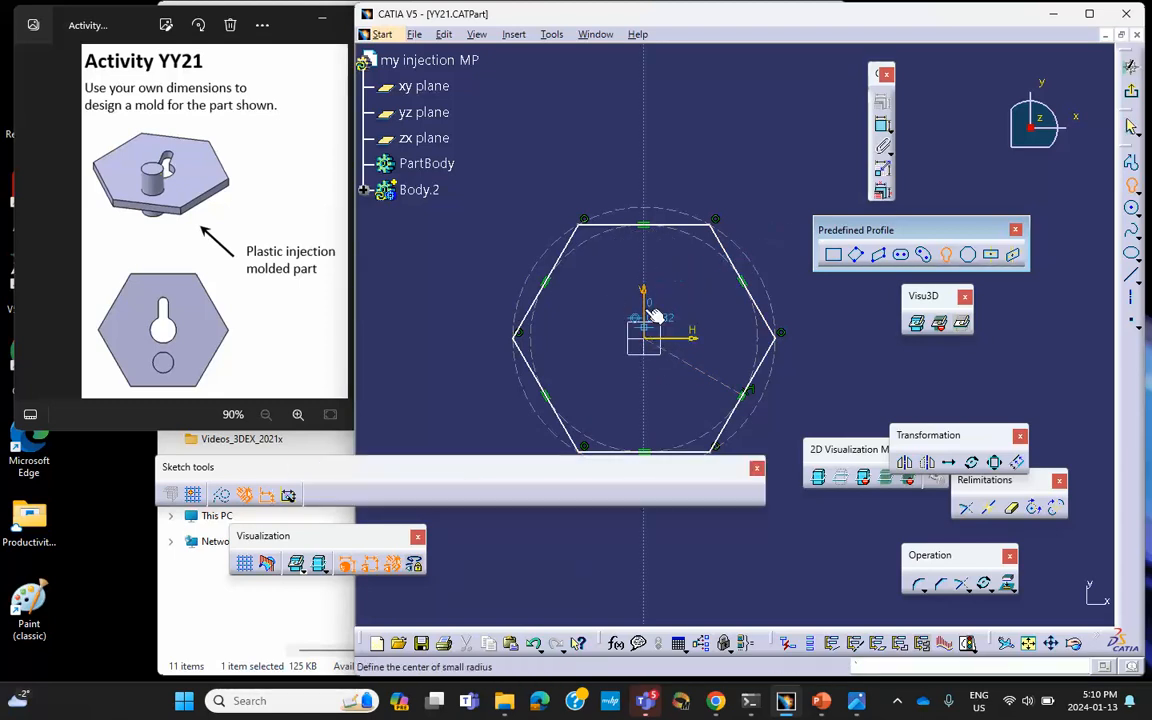
click(644, 263)
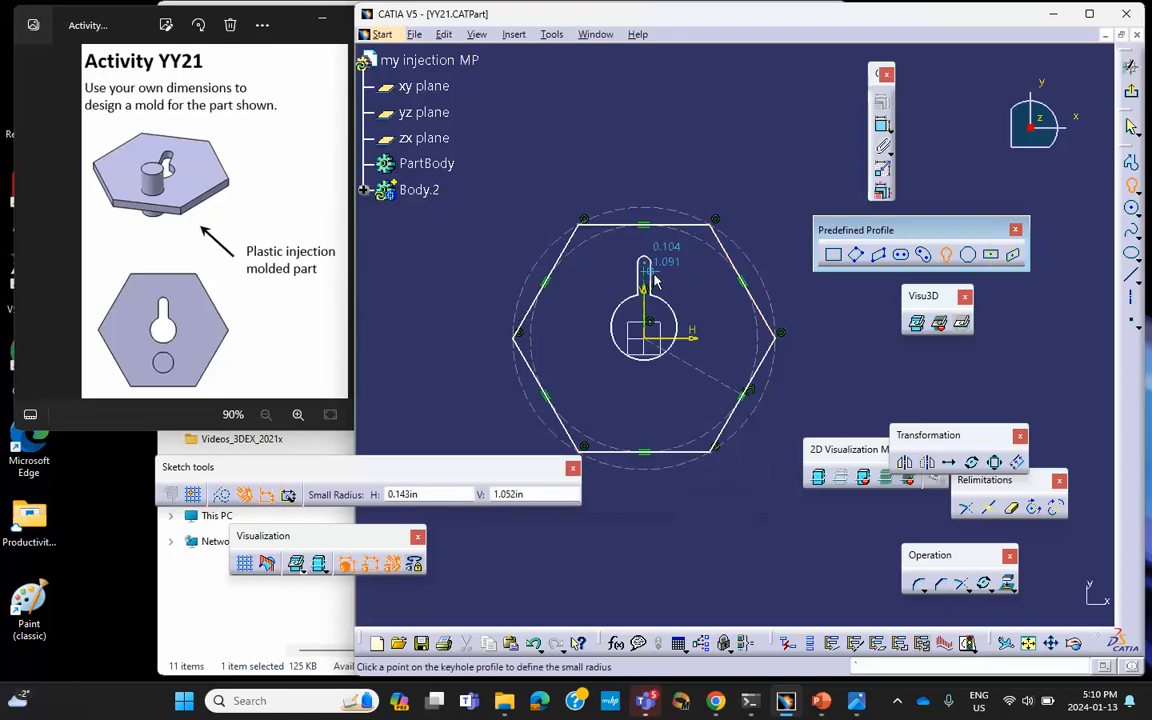
click(654, 264)
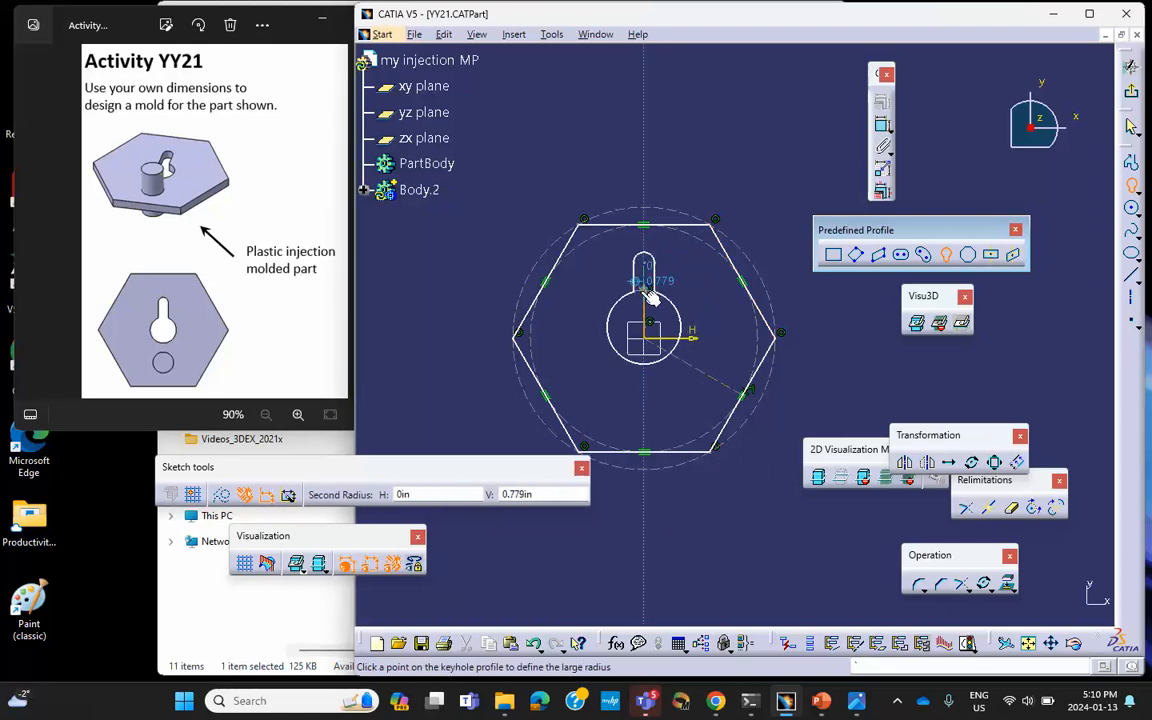
click(622, 300)
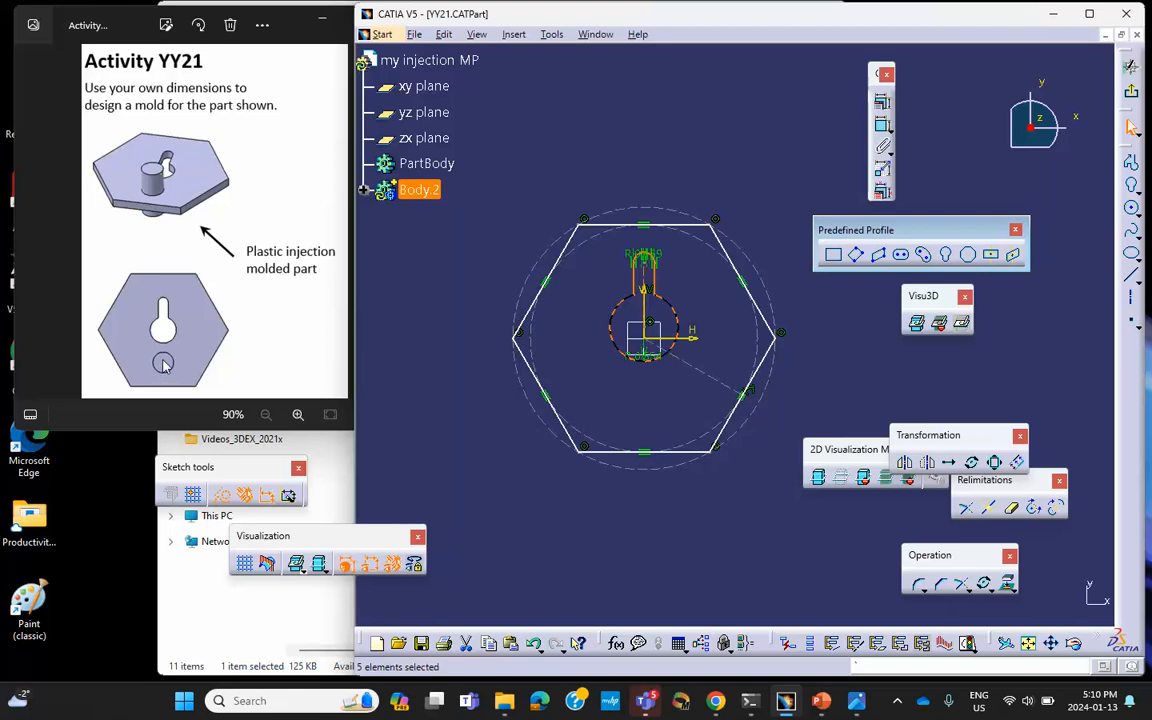
Step: Finish the sketch and start a Pad of the hexagon and keyhole profile with mirrored extent
click(1130, 91)
mouse_move(653, 206)
middle_down()
mouse_move(548, 100)
mouse_move(561, 114)
middle_up()
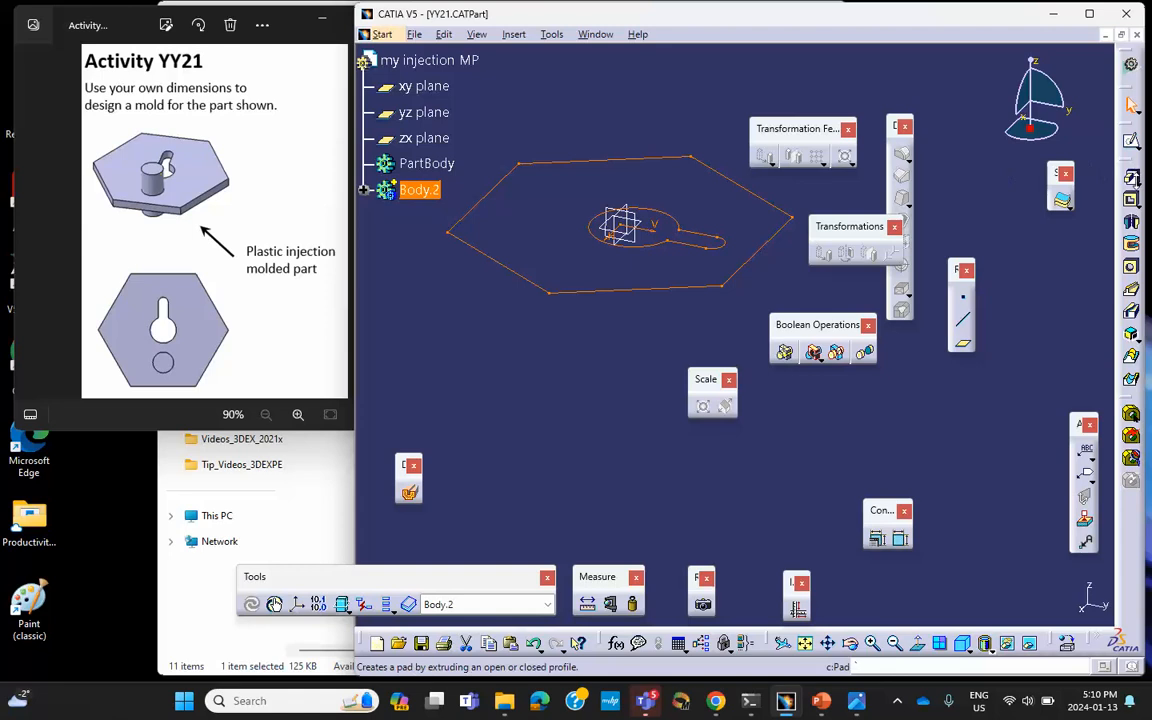
click(1131, 182)
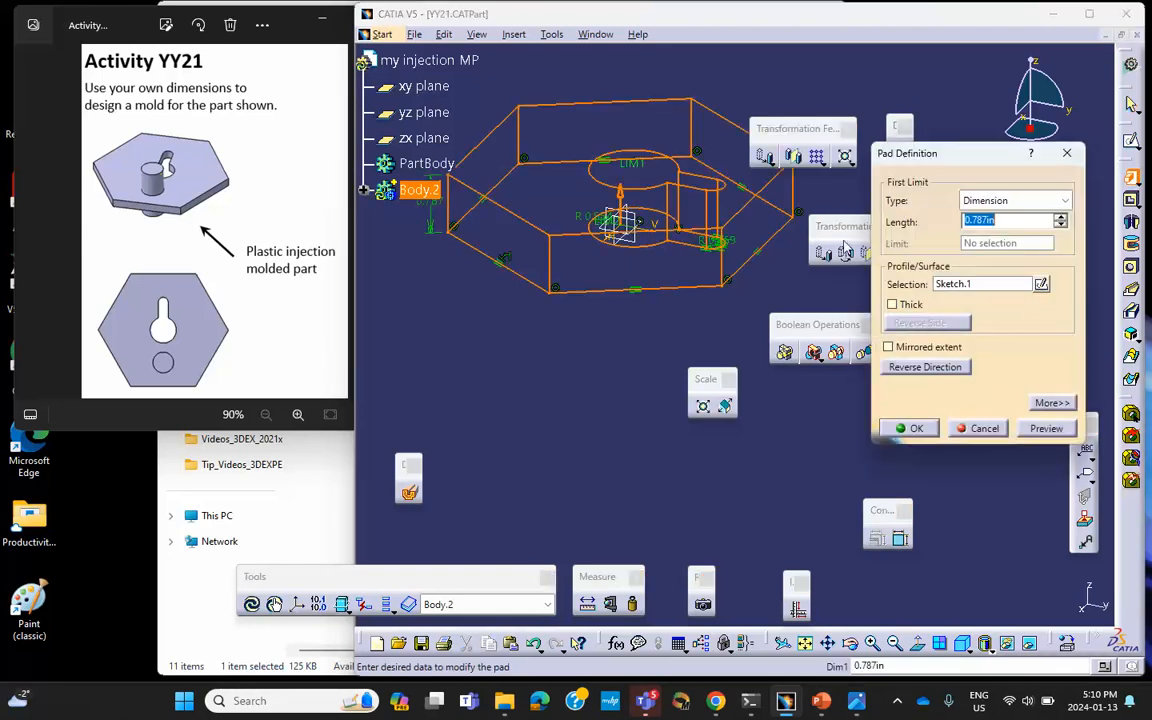
click(888, 349)
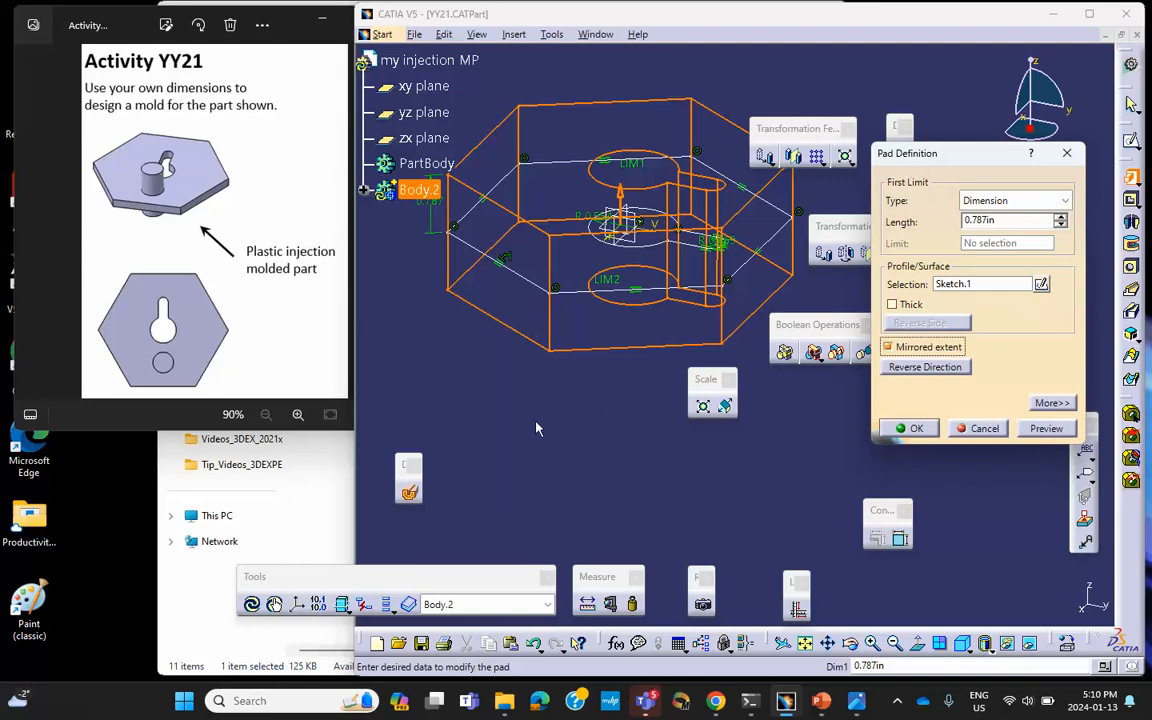
middle_drag(545, 418, 528, 489)
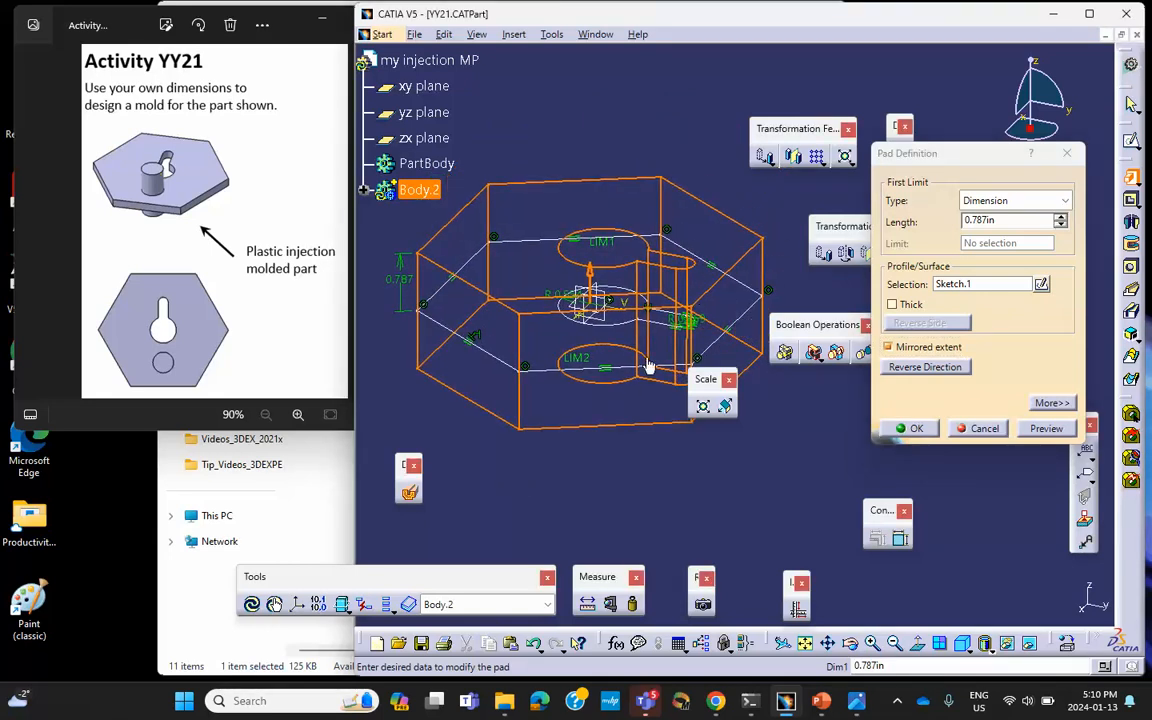
Step: Try a length of 0.5 in for the mirrored hexagon pad and preview it
click(1008, 220)
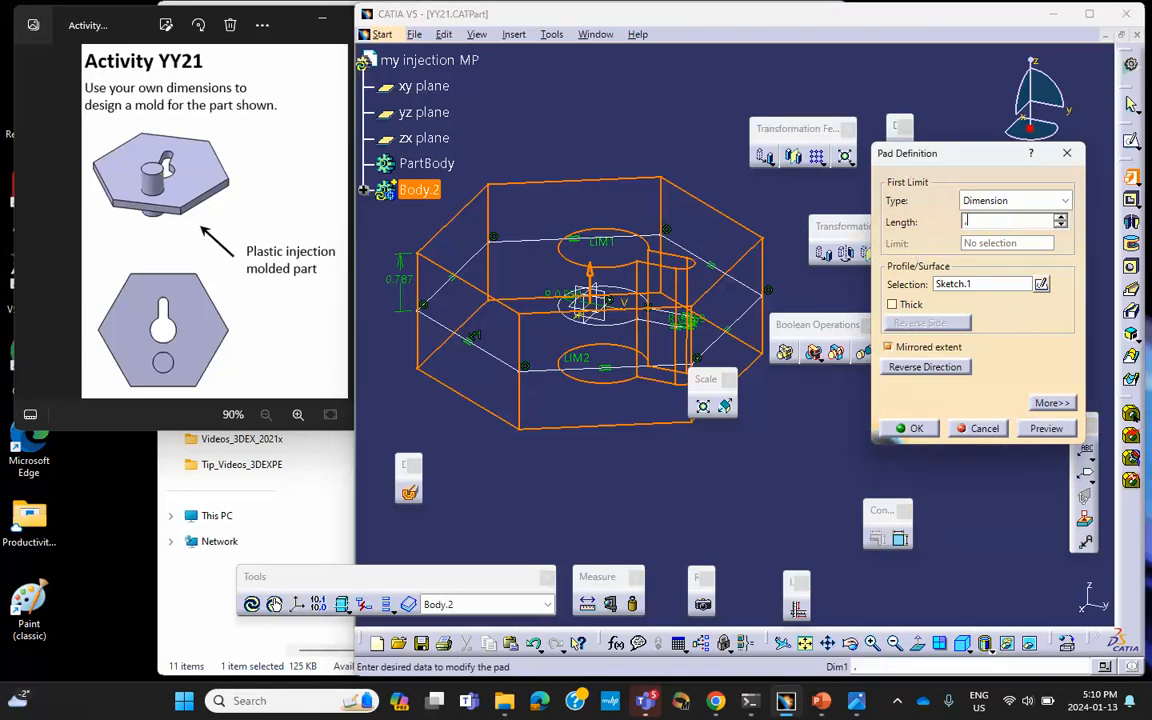
click(1042, 430)
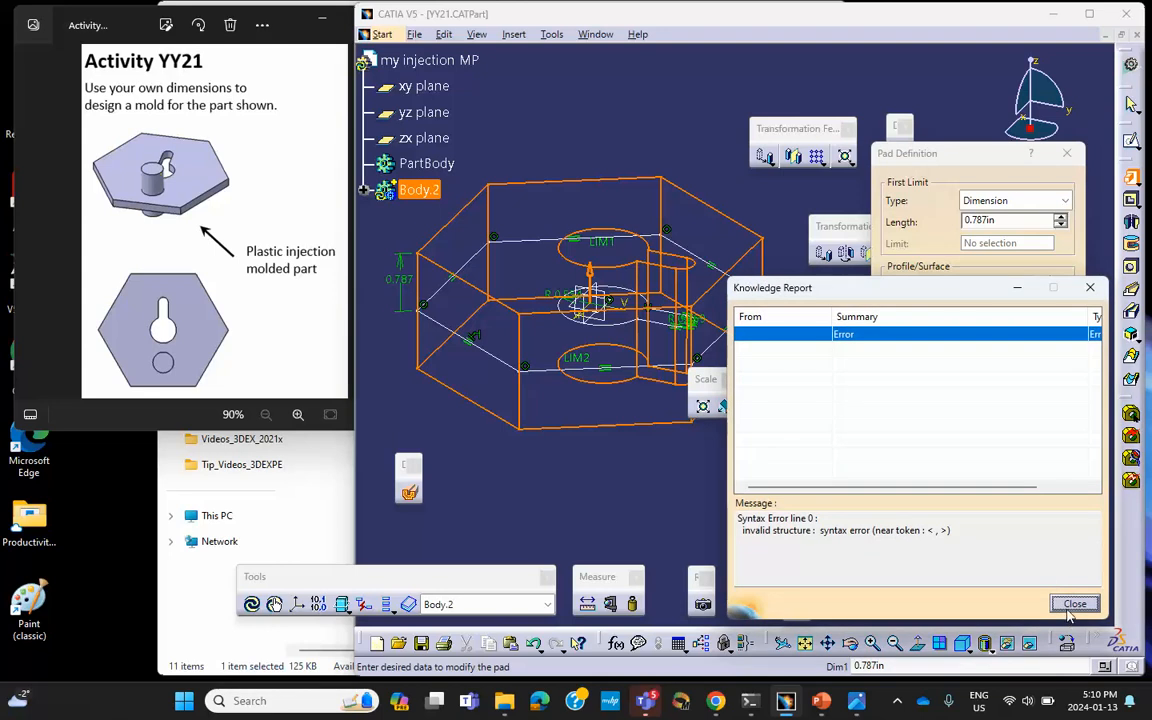
click(1073, 604)
click(1010, 201)
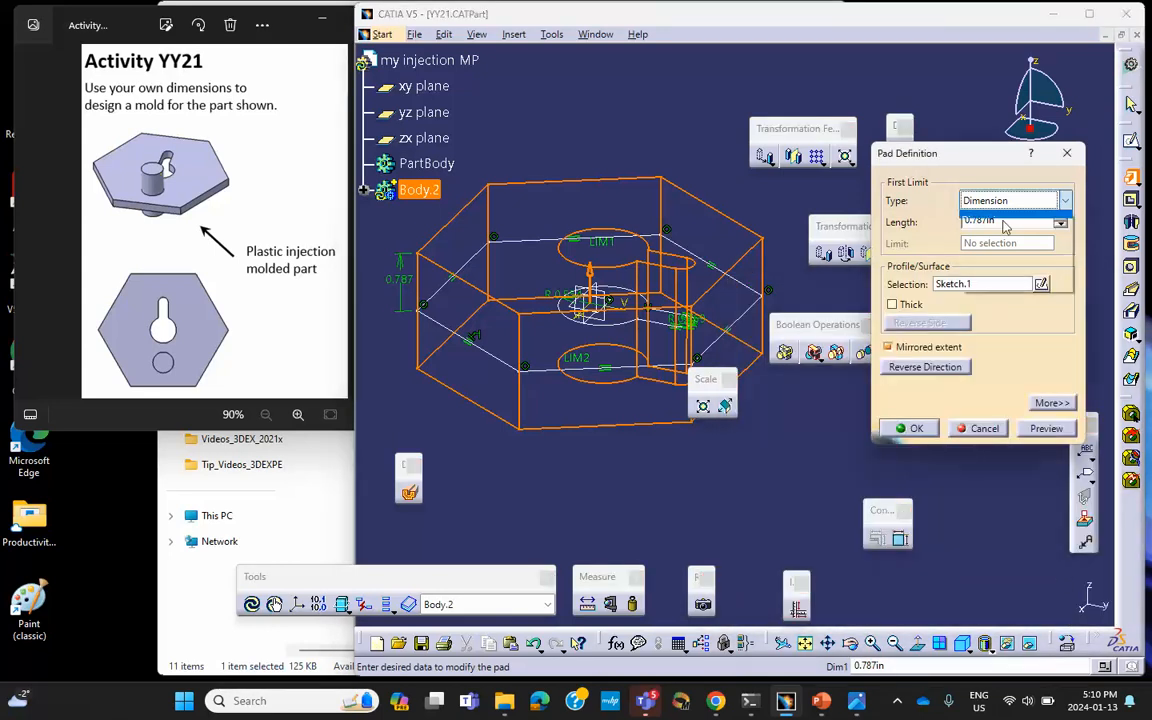
click(1000, 219)
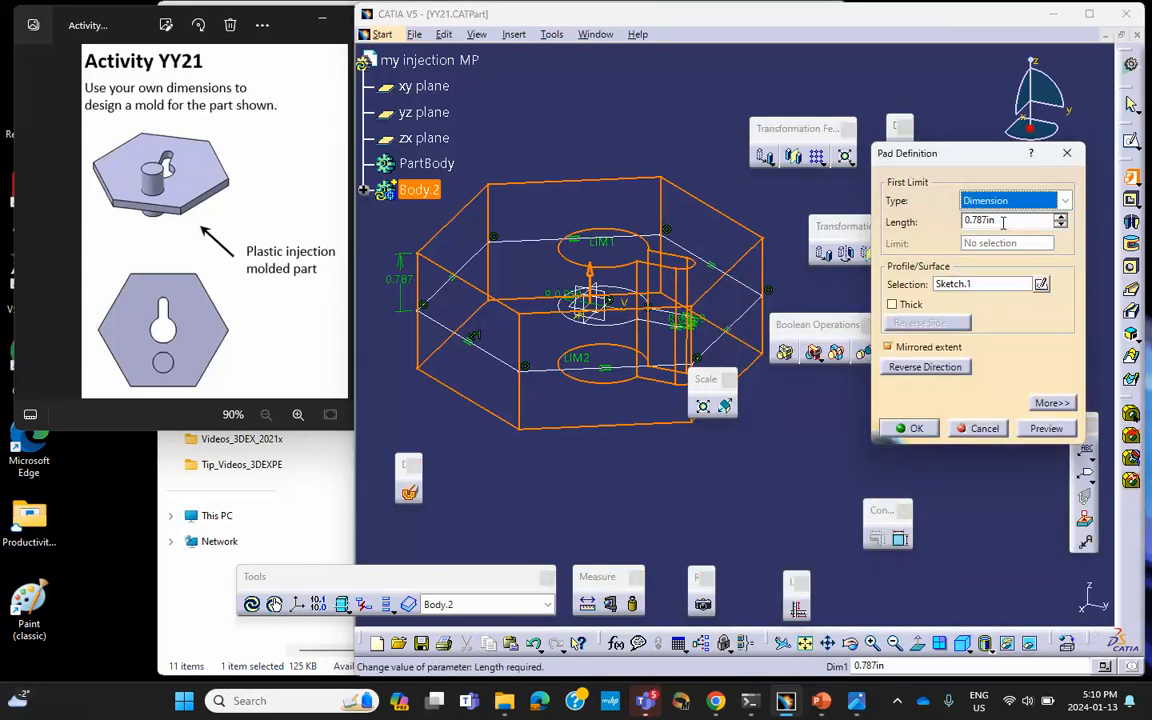
drag(1003, 221, 861, 200)
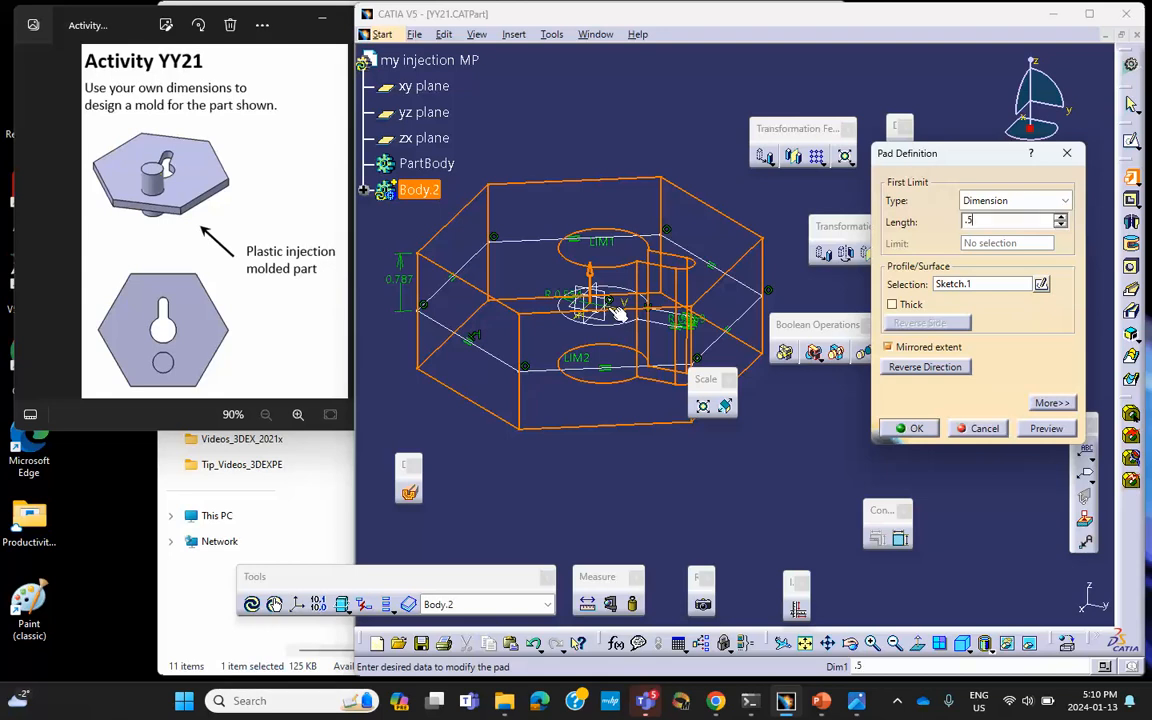
click(1045, 429)
Step: Set the pad length to 0.25 in and create the mirrored hexagonal plate with the keyhole opening
drag(1000, 222, 843, 157)
key(BackSpace)
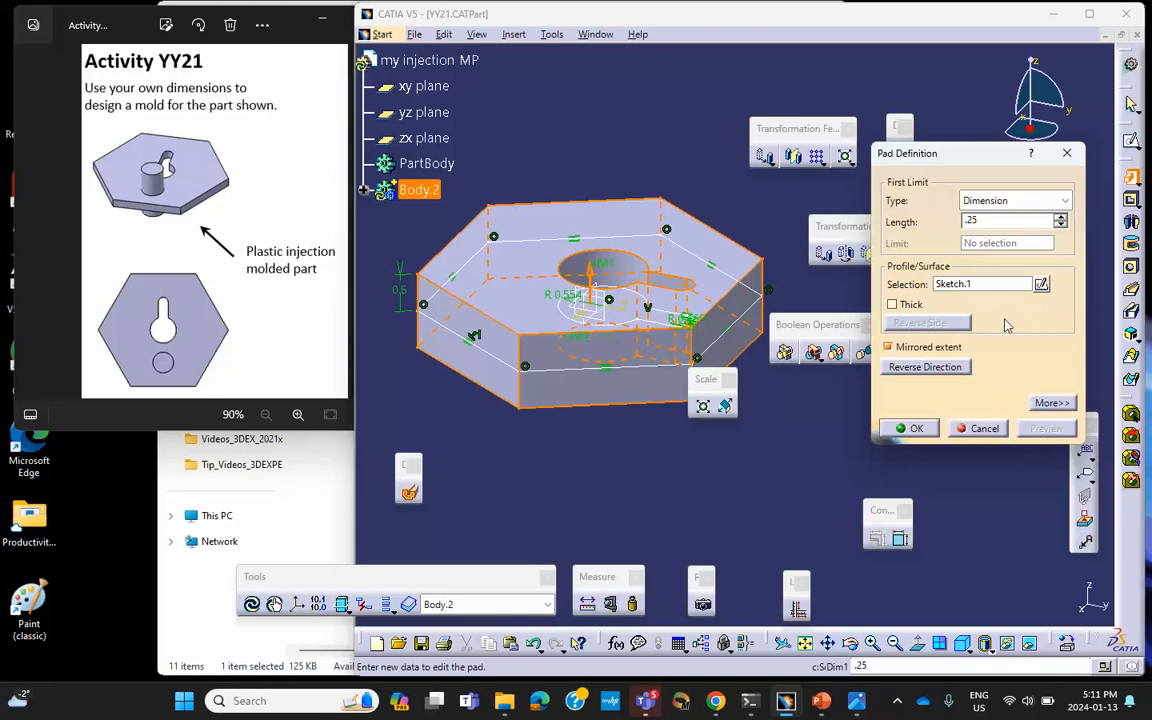
text(.25)
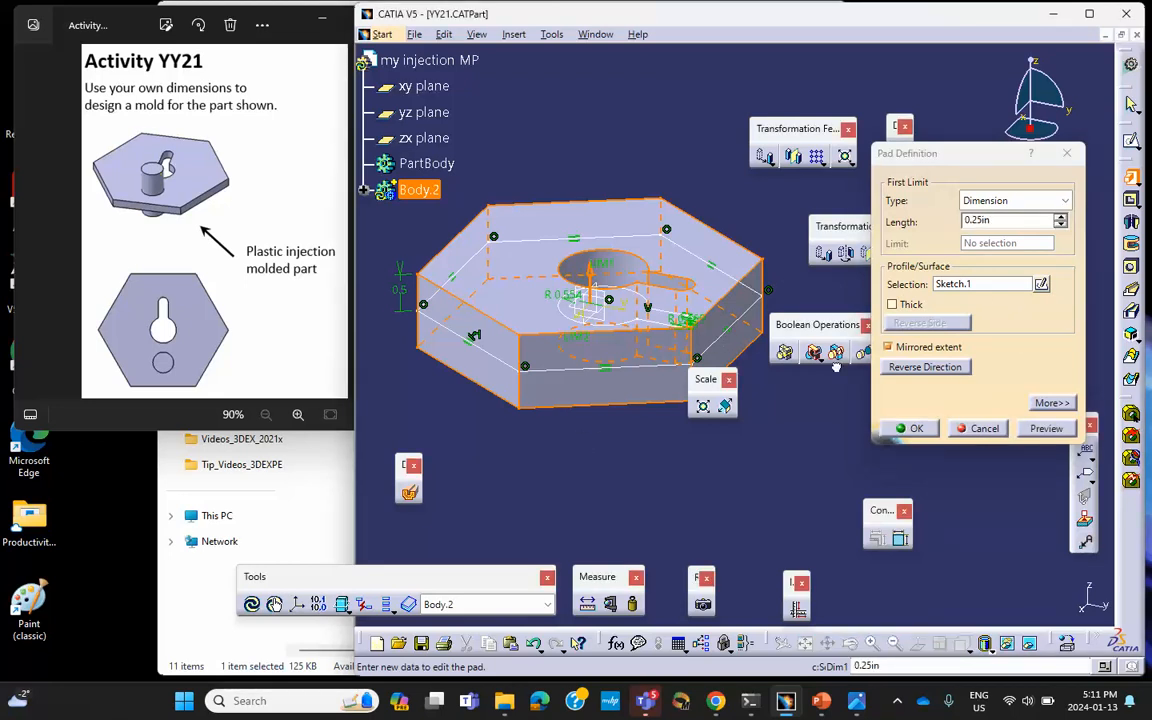
key(Return)
click(1040, 428)
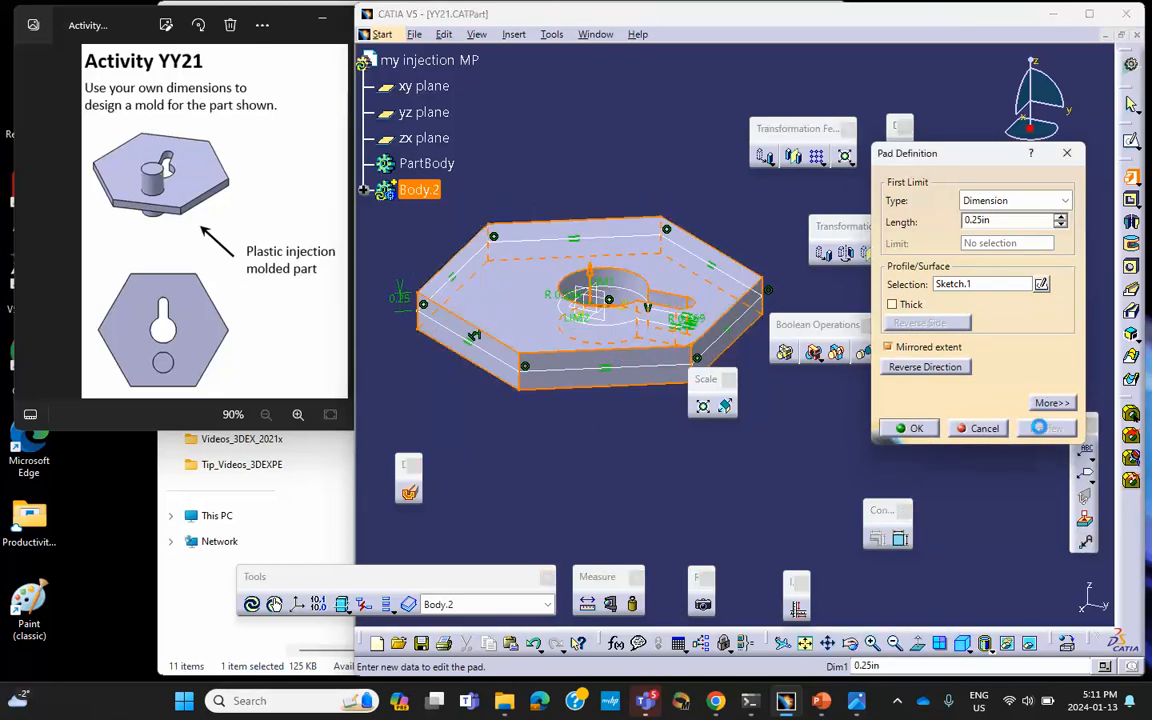
click(918, 432)
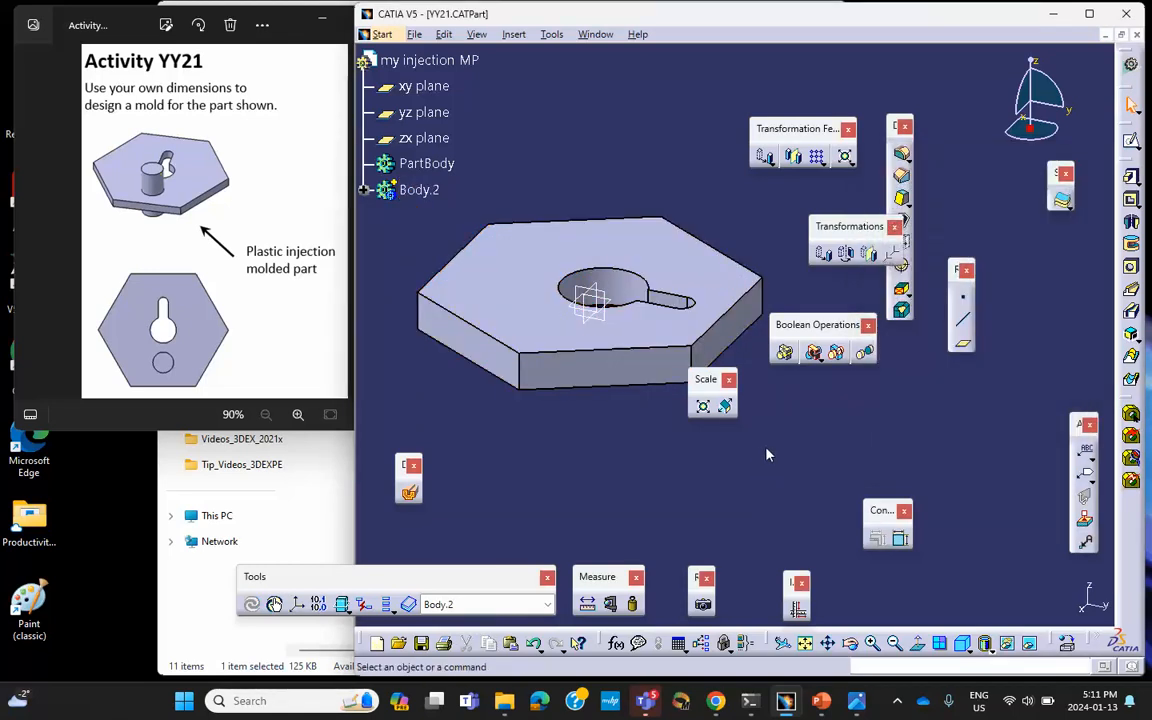
Step: Sketch a pin circle on the plate's upper face, centred on the vertical axis below the keyhole
click(527, 296)
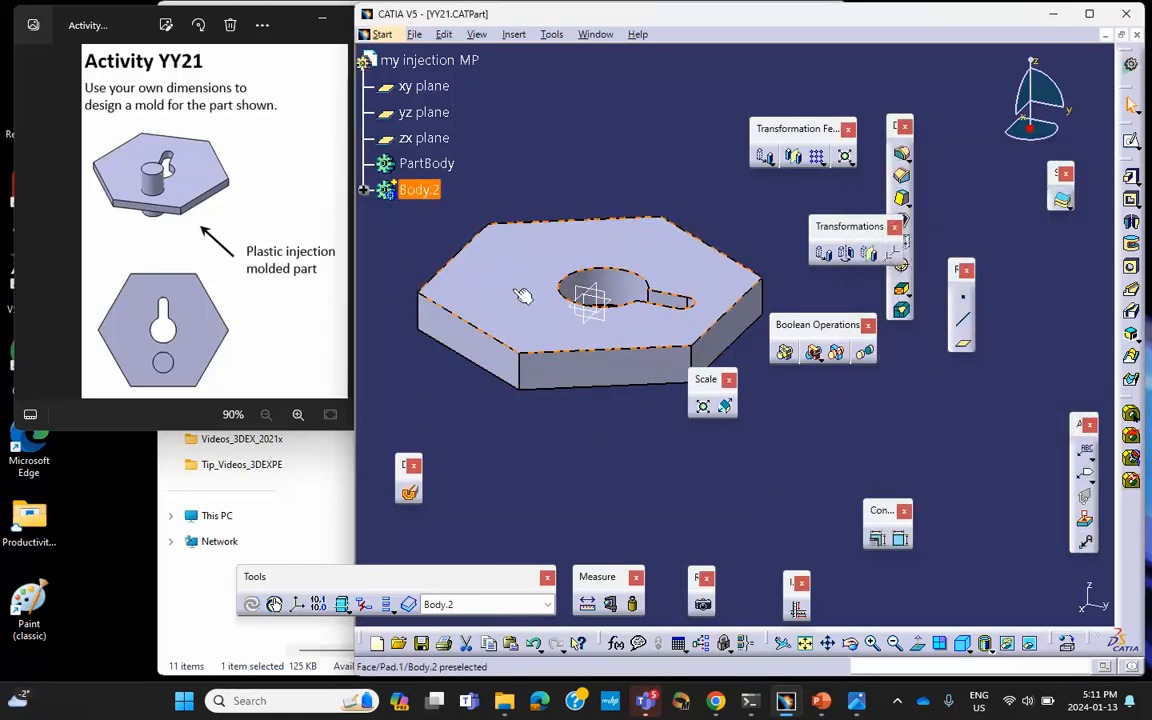
click(1137, 148)
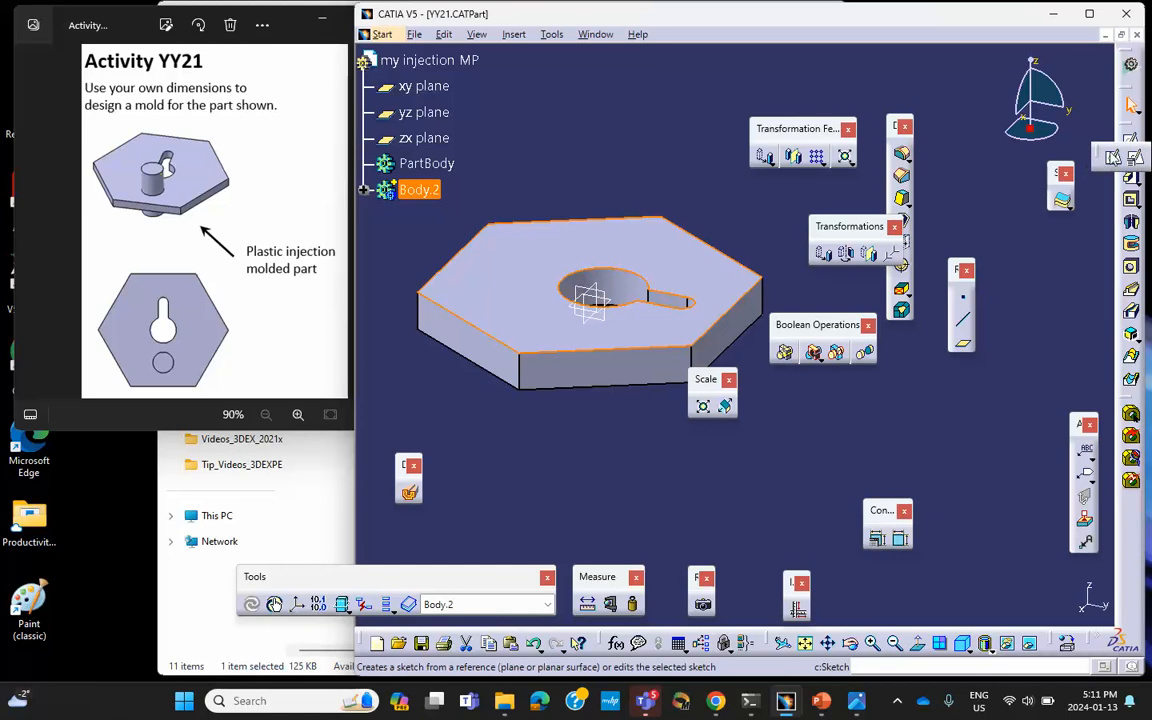
click(1113, 162)
mouse_move(738, 314)
middle_down()
mouse_move(692, 205)
mouse_move(689, 262)
mouse_move(653, 262)
middle_up()
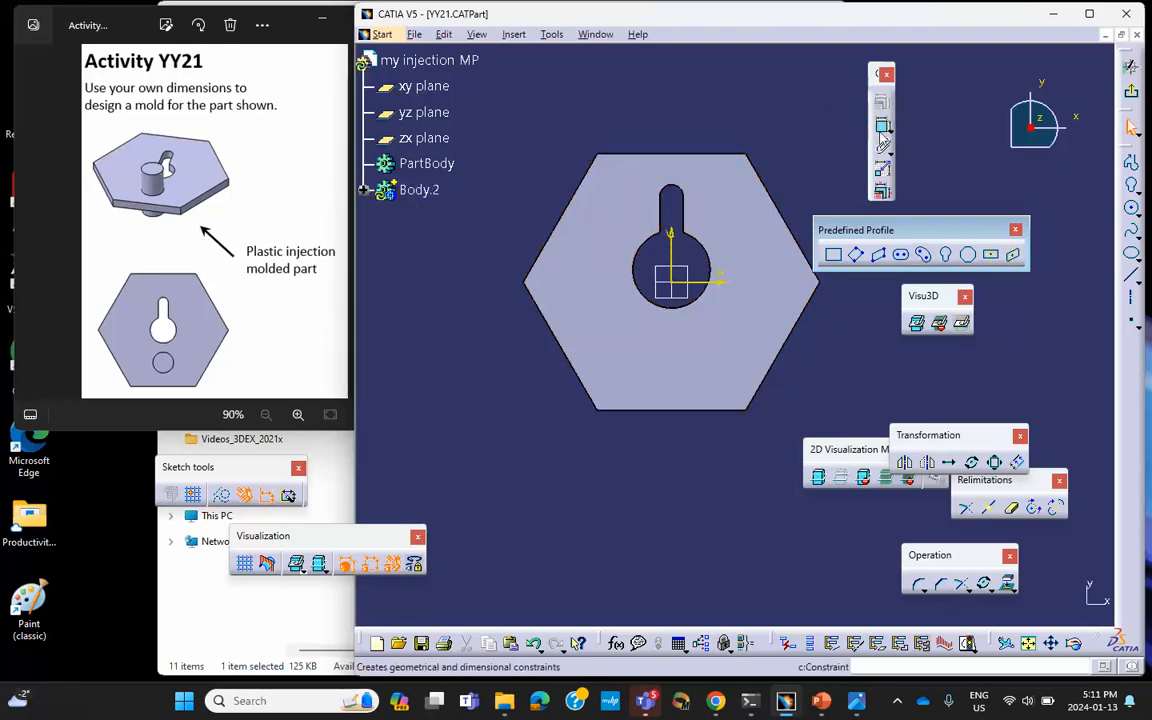
click(1132, 208)
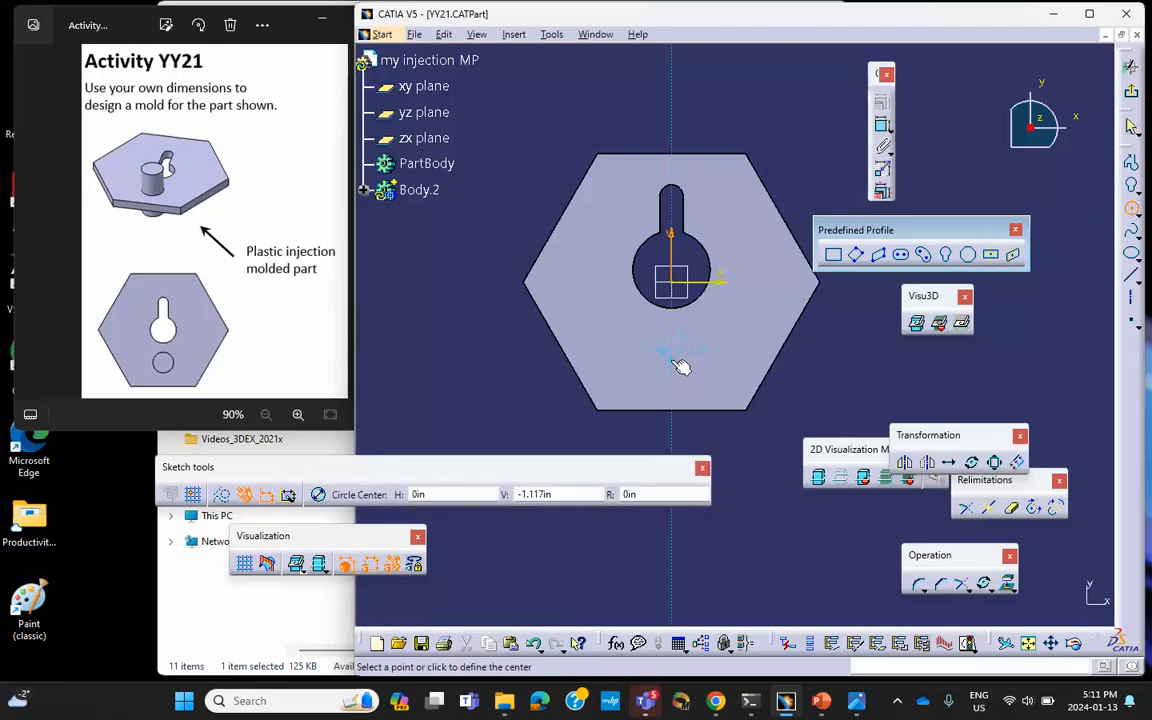
click(677, 352)
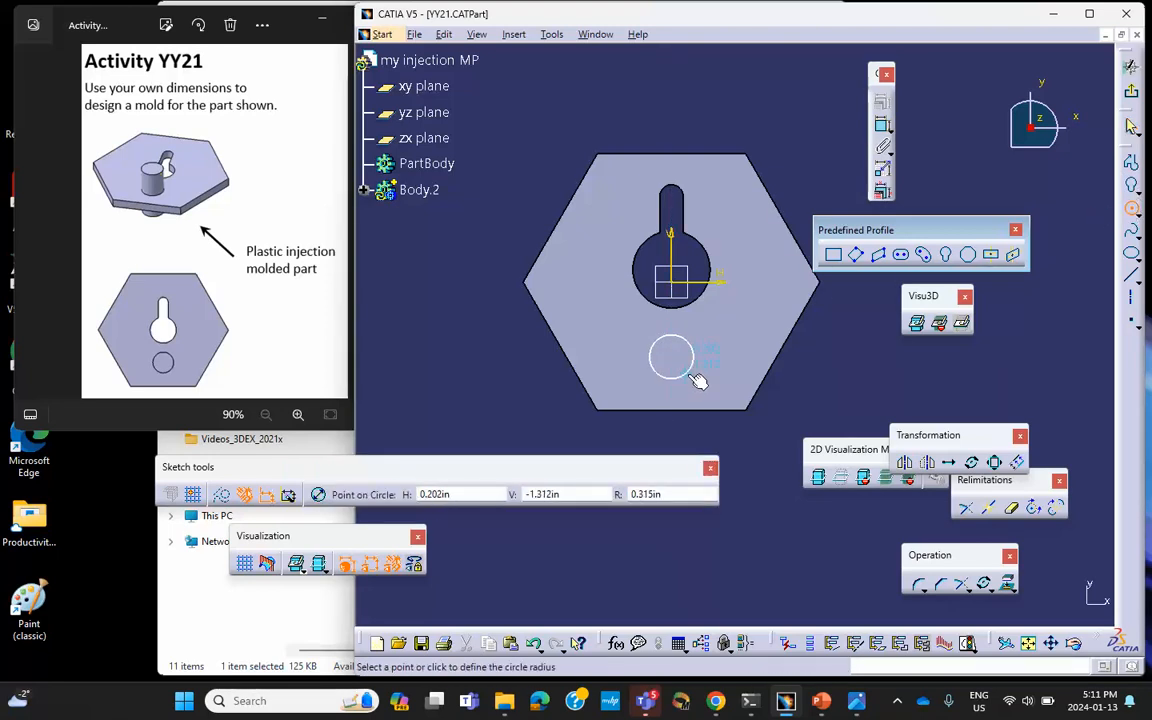
click(690, 368)
click(1131, 91)
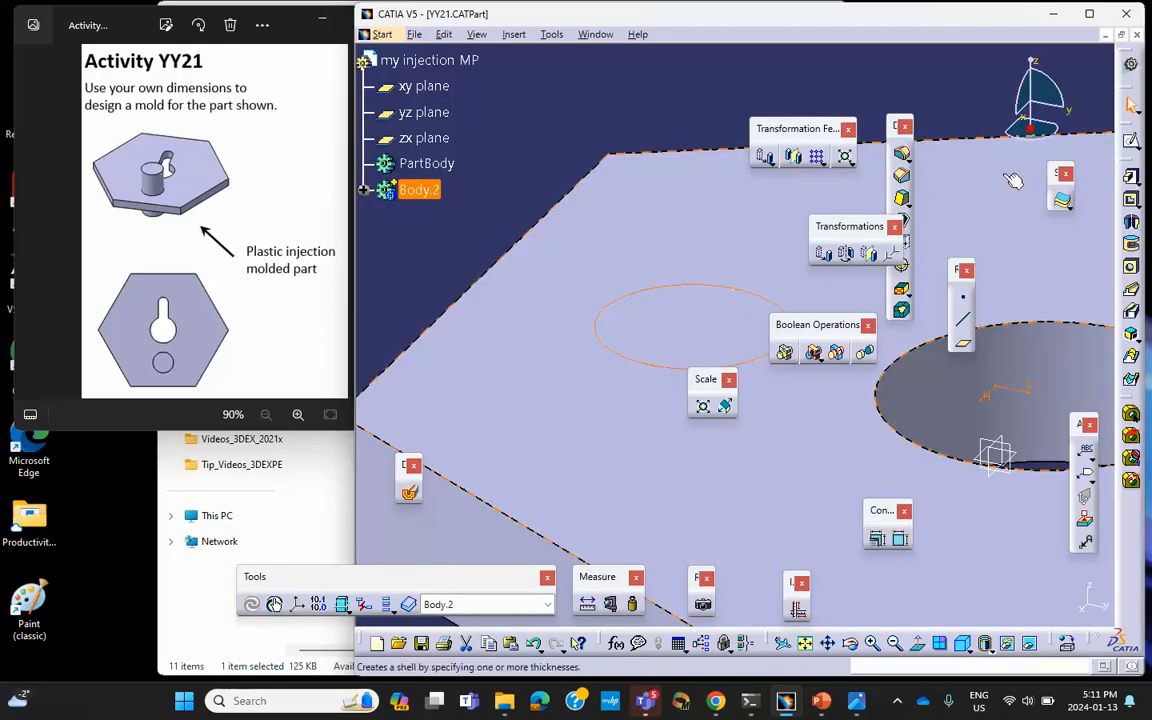
Step: Remove the circle sketch from the plate's upper face
click(716, 275)
middle_drag(570, 146, 575, 290)
click(504, 316)
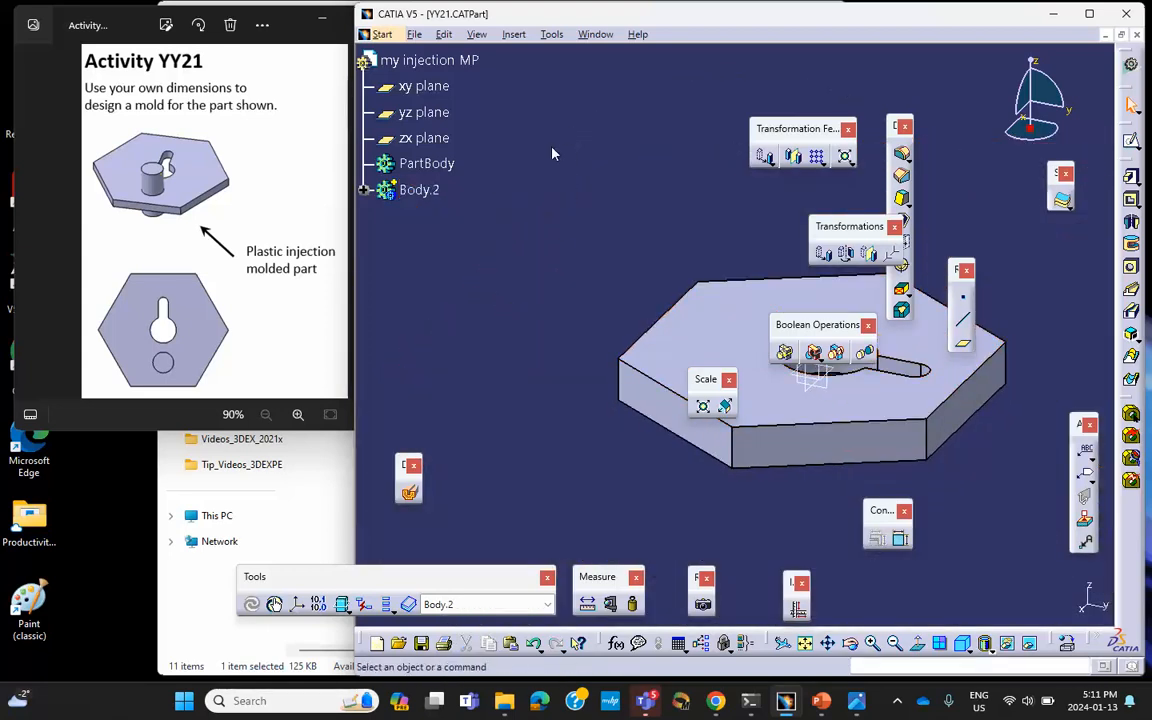
Step: On the xy plane, sketch a small pin circle centred on the vertical axis below the keyhole and finish the sketch
click(365, 191)
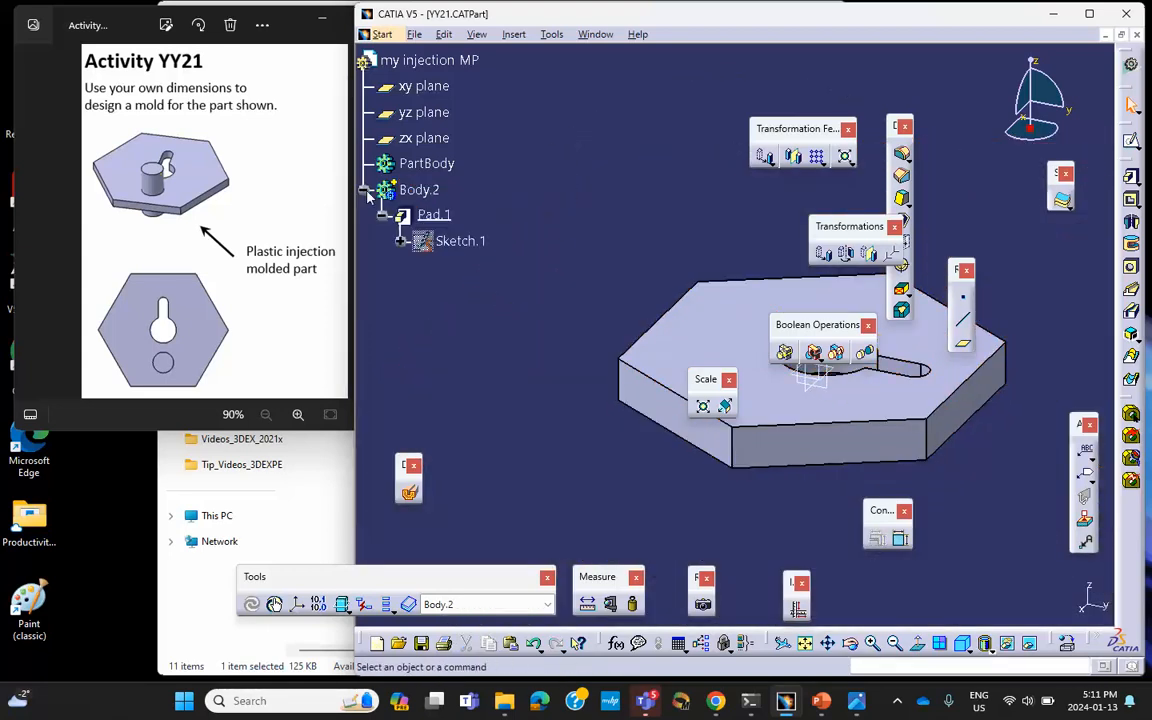
click(430, 215)
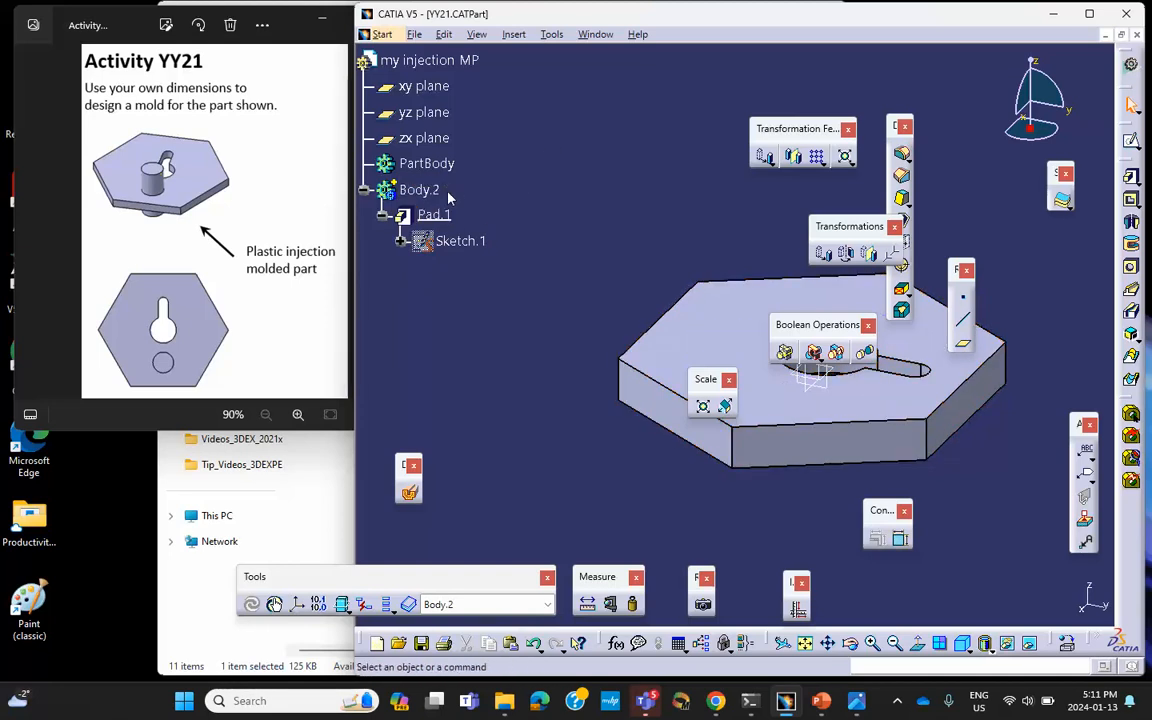
click(425, 87)
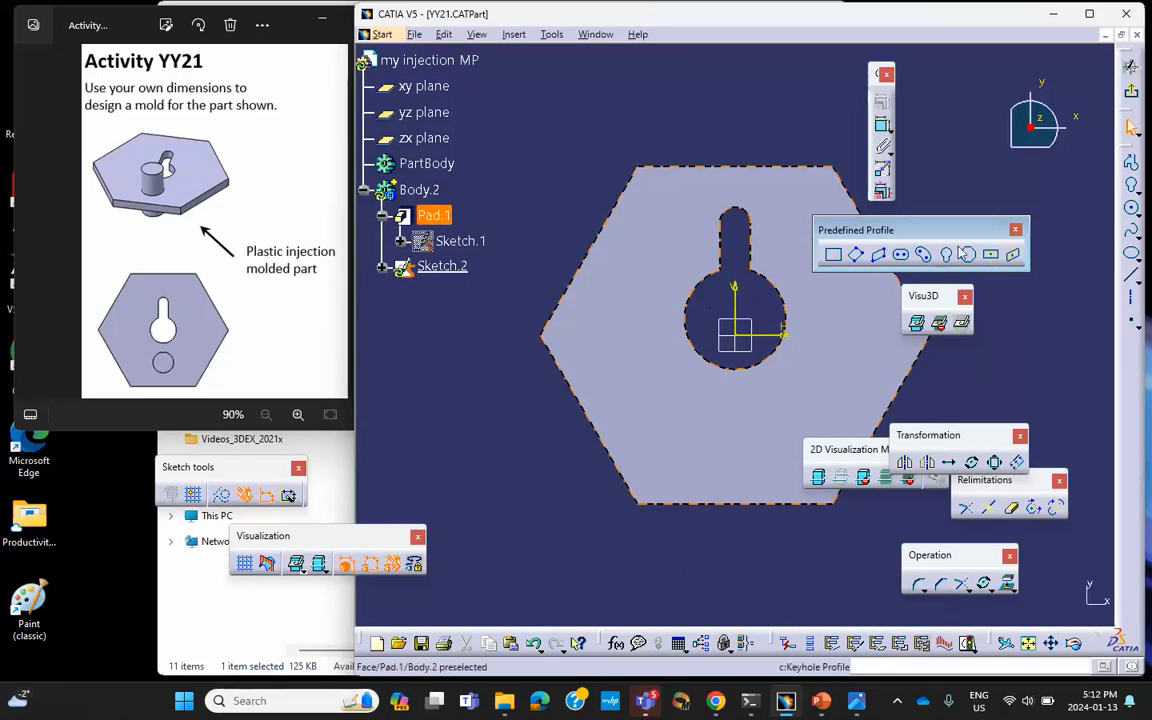
click(1131, 208)
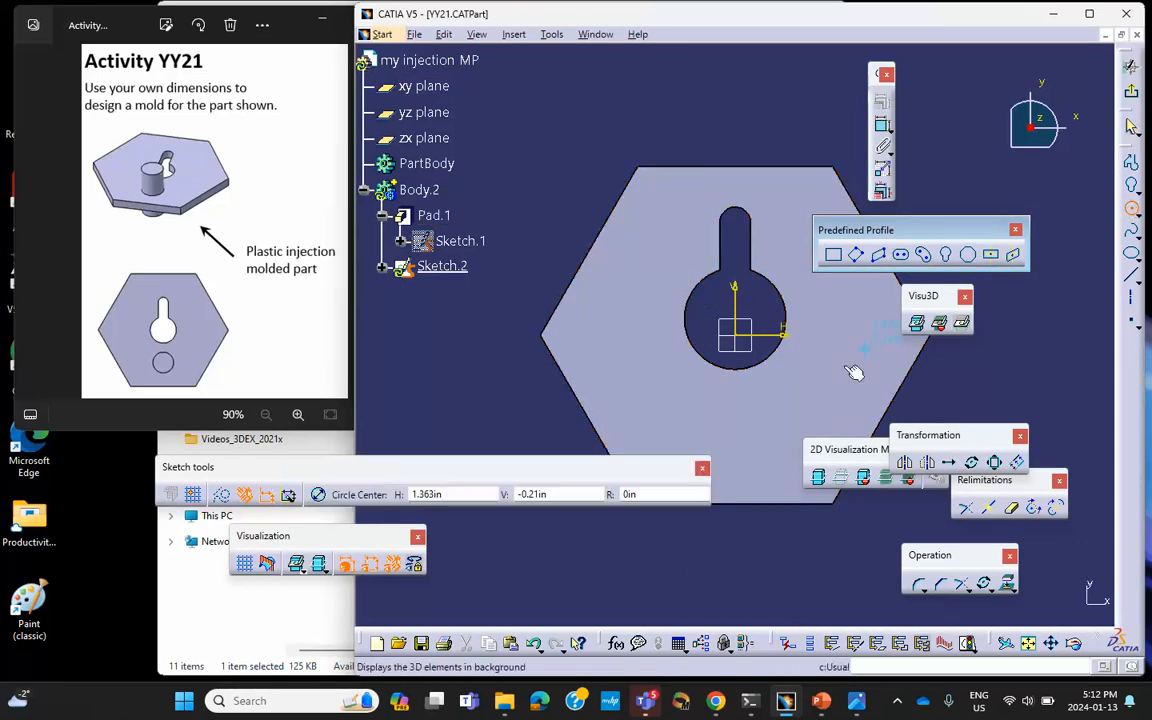
click(735, 425)
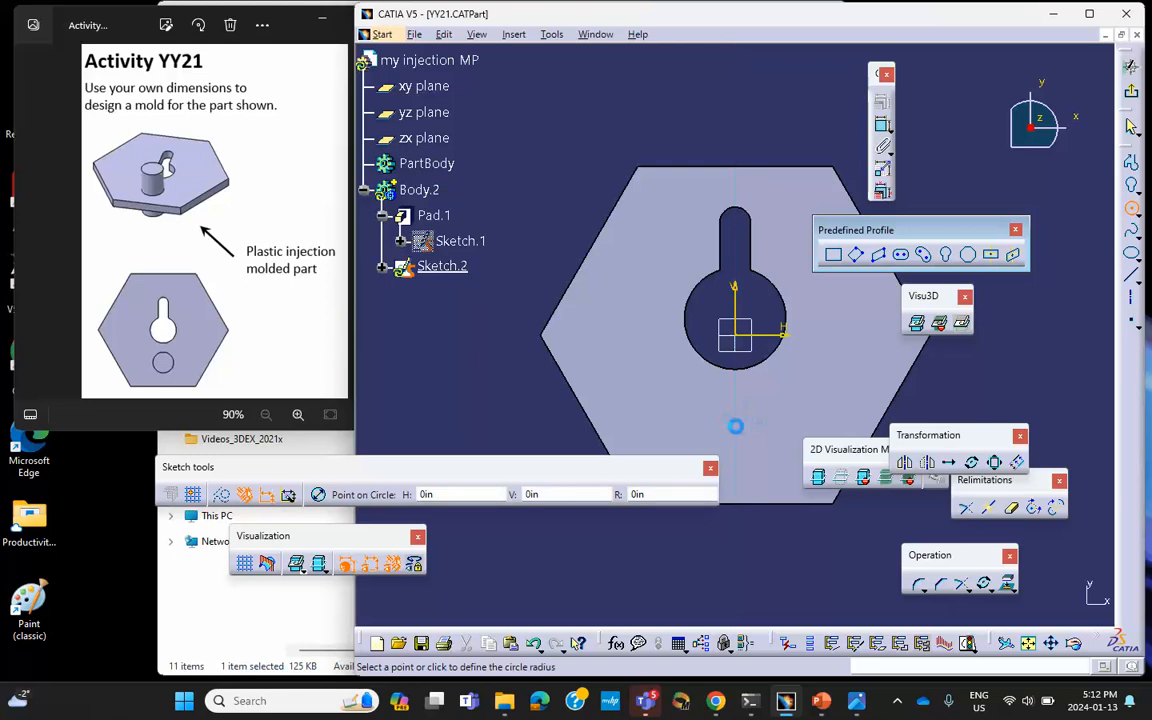
click(750, 413)
click(1131, 91)
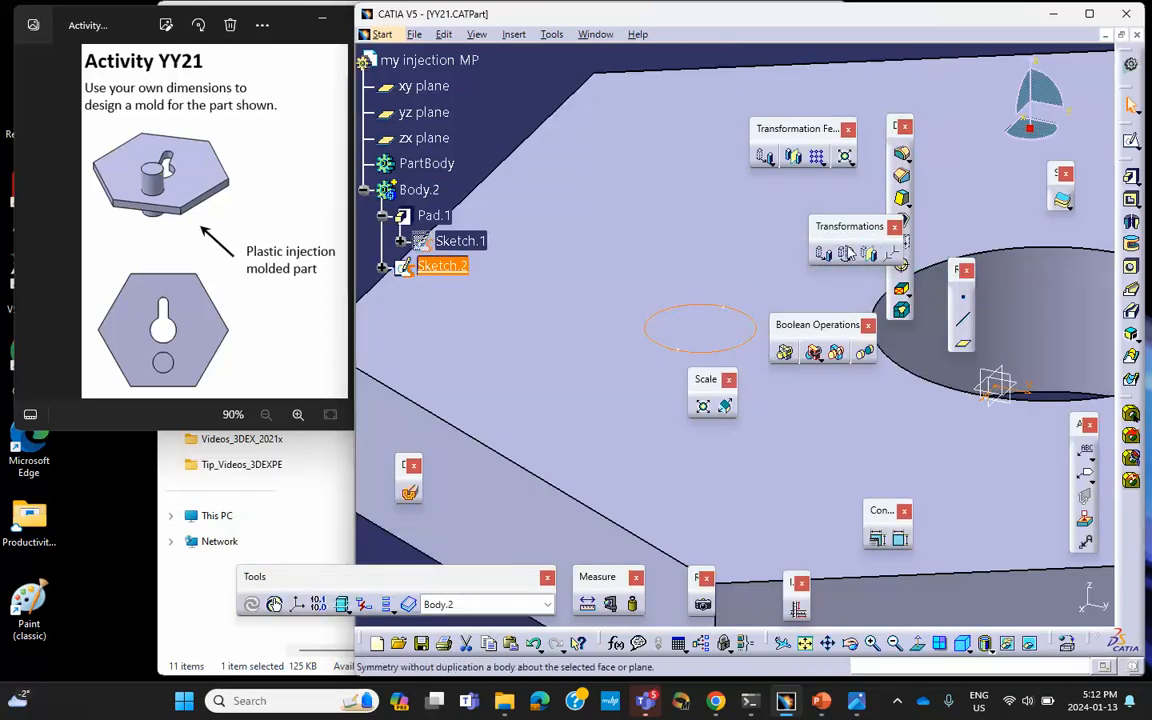
Step: Pad the pin circle with mirrored extent and a length of 0.5 in
middle_drag(738, 182, 712, 300)
click(736, 182)
middle_drag(686, 278, 650, 213)
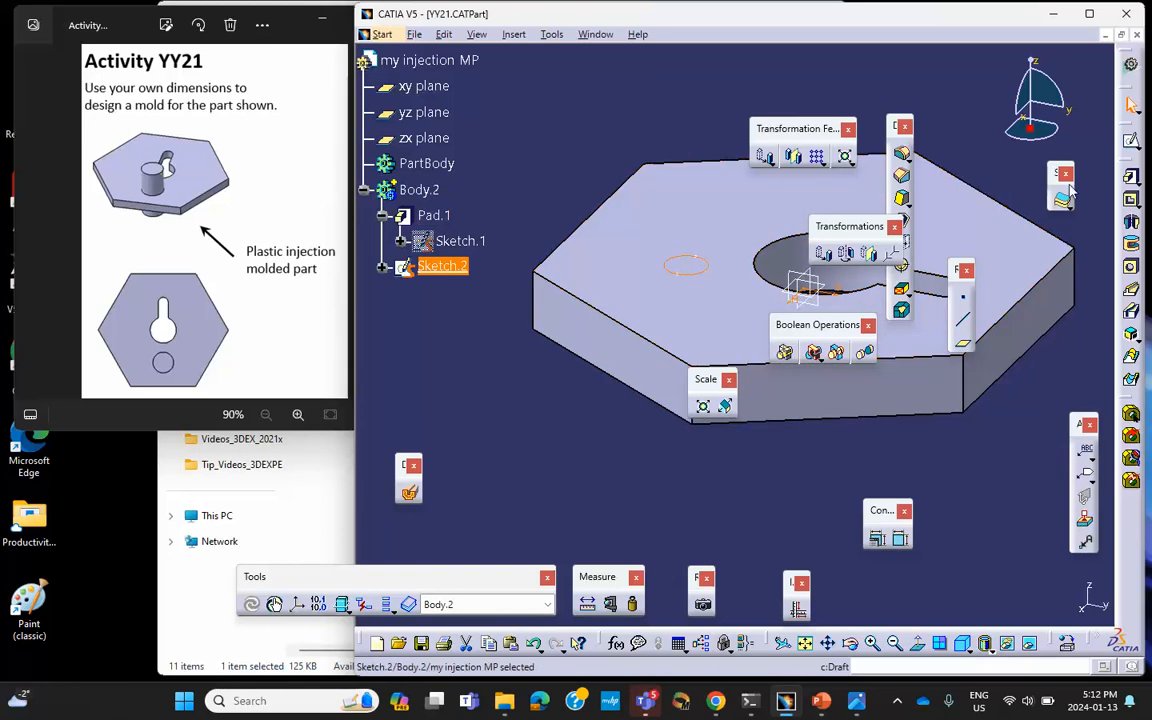
click(1131, 176)
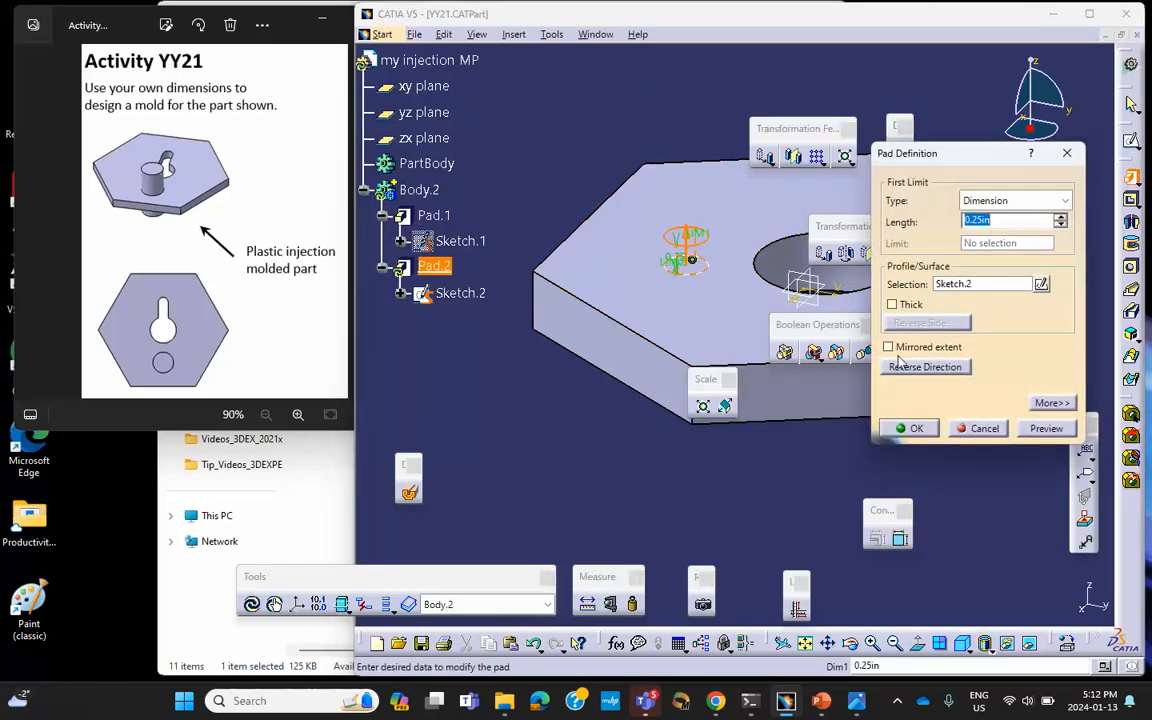
click(889, 347)
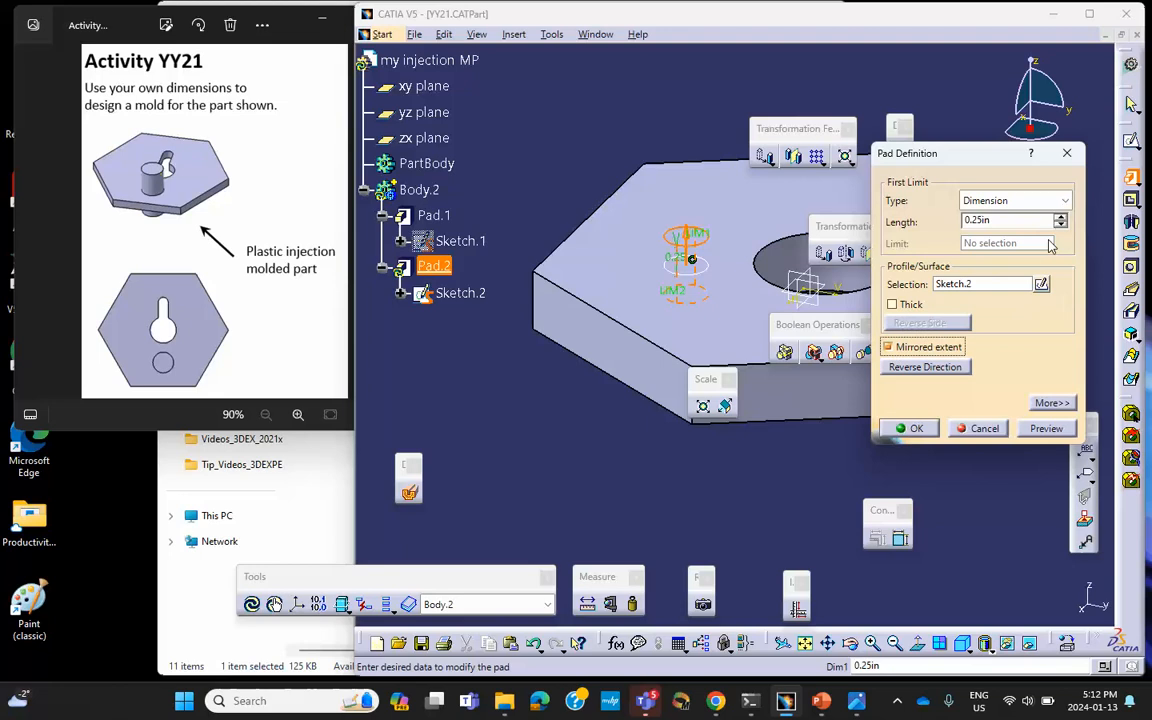
drag(1049, 221, 871, 203)
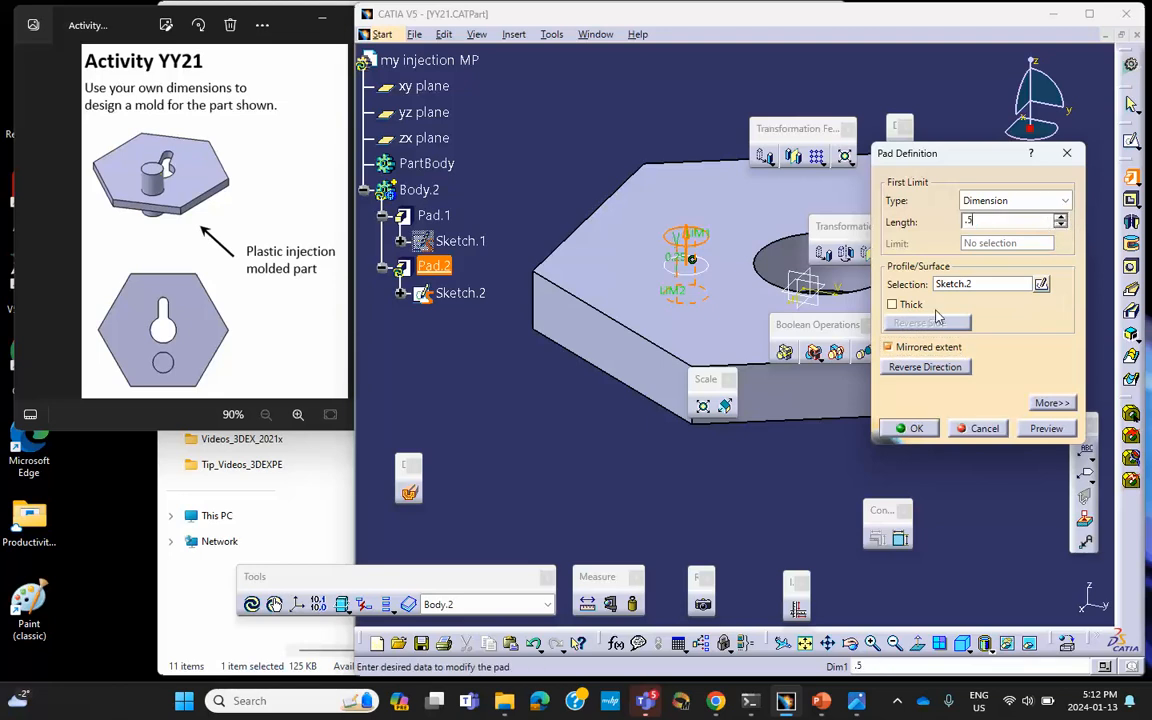
click(917, 429)
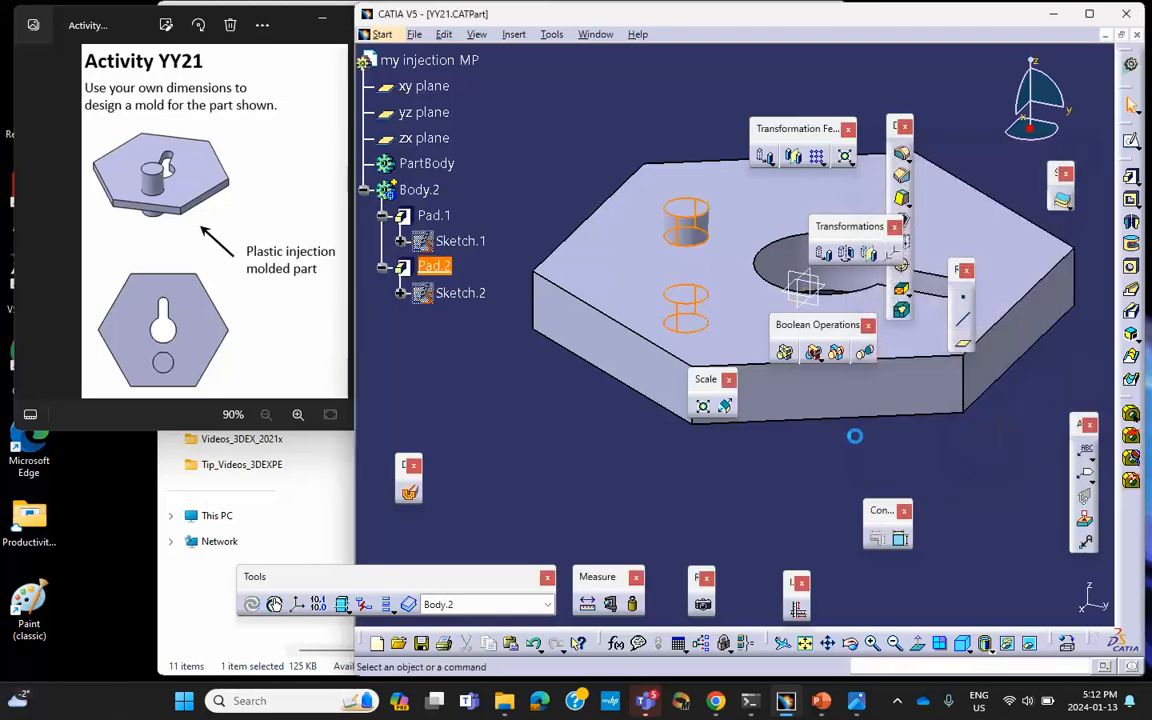
Step: Check the plate with its pin and save the part
middle_drag(678, 364, 725, 333)
mouse_move(607, 148)
middle_down()
mouse_move(571, 175)
mouse_move(591, 161)
middle_up()
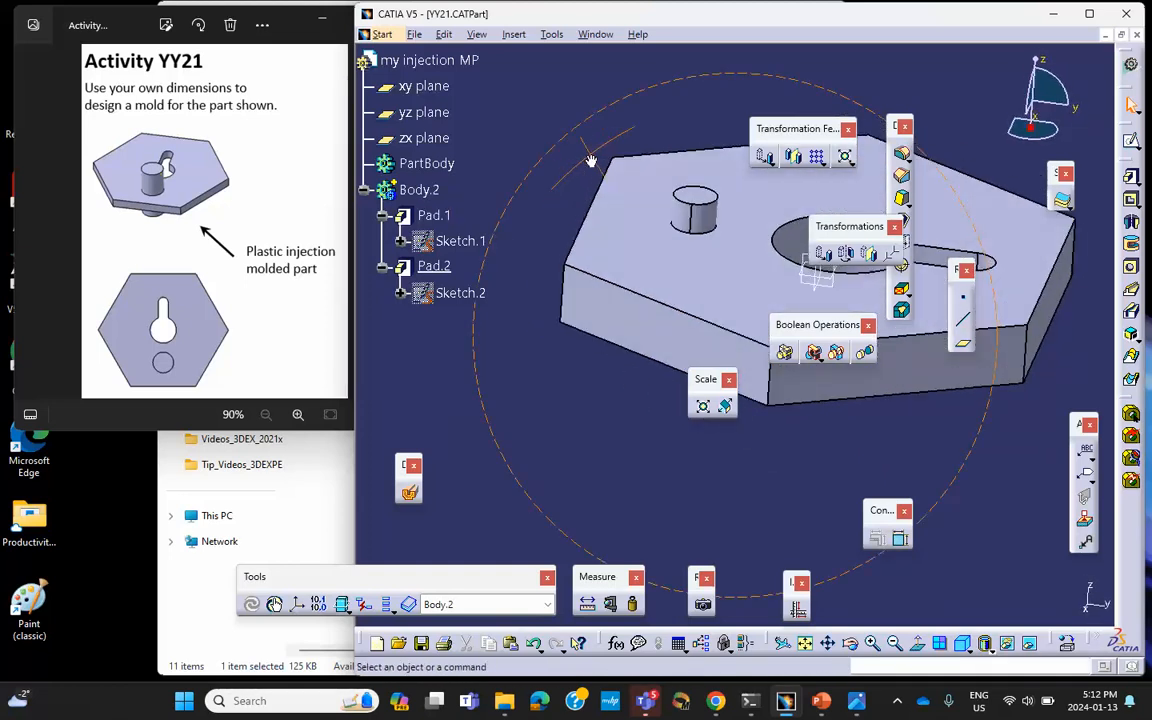
click(422, 645)
Step: Define PartBody as the in-work object
middle_drag(516, 249, 465, 172)
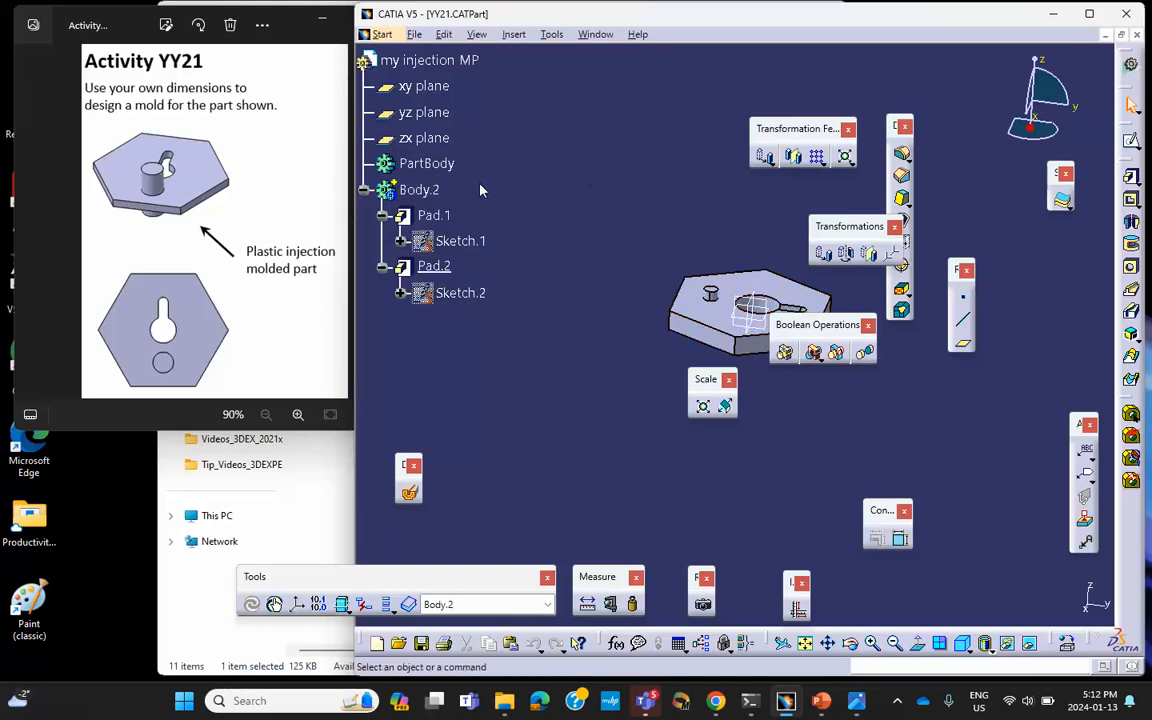
right_click(432, 166)
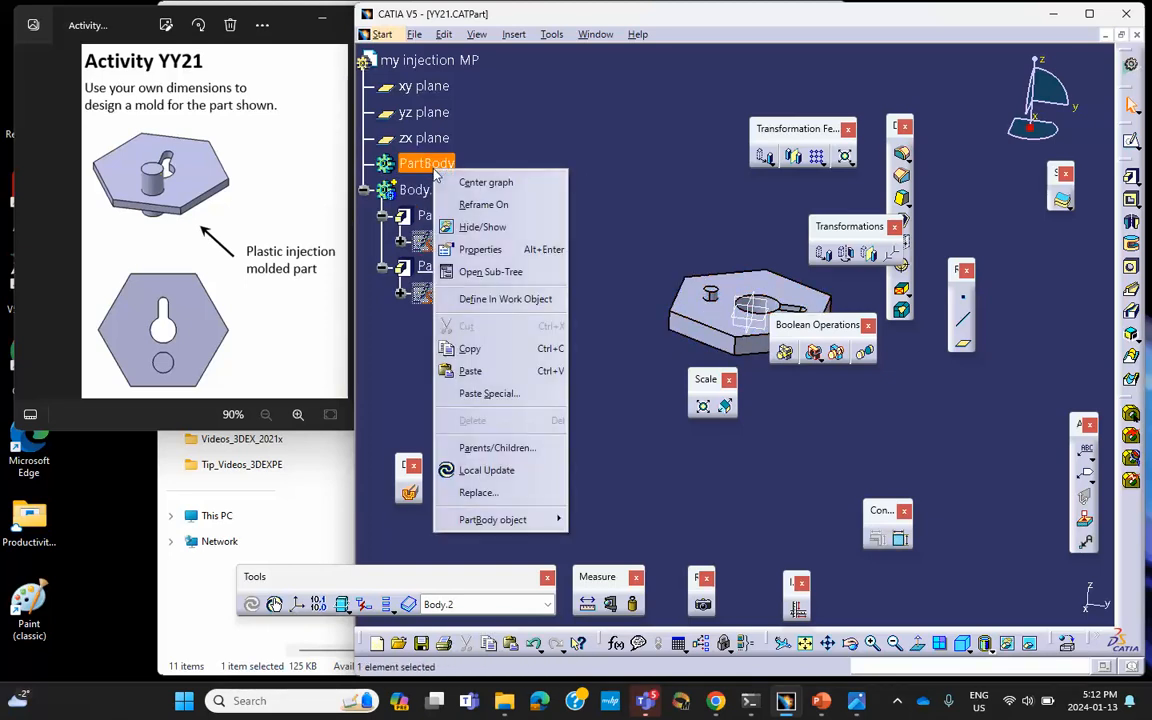
click(495, 298)
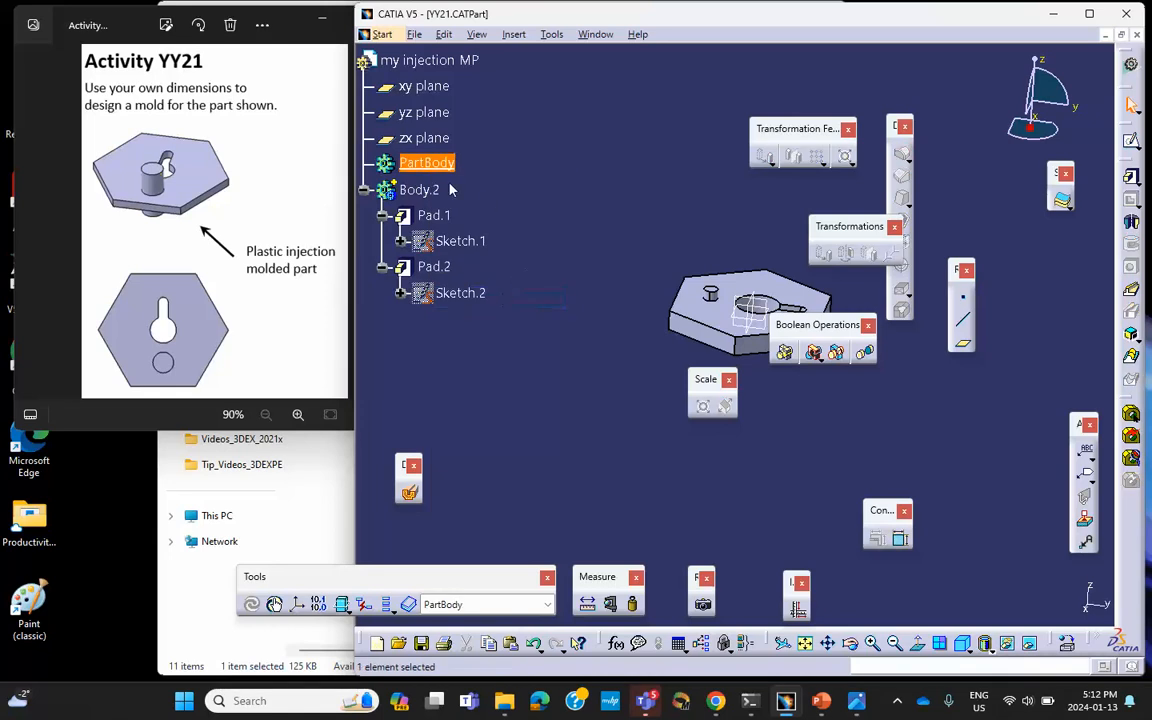
Step: On the xy plane, sketch a circle of about 3.47 in radius centred on the origin around the hexagonal part and finish the sketch
click(572, 197)
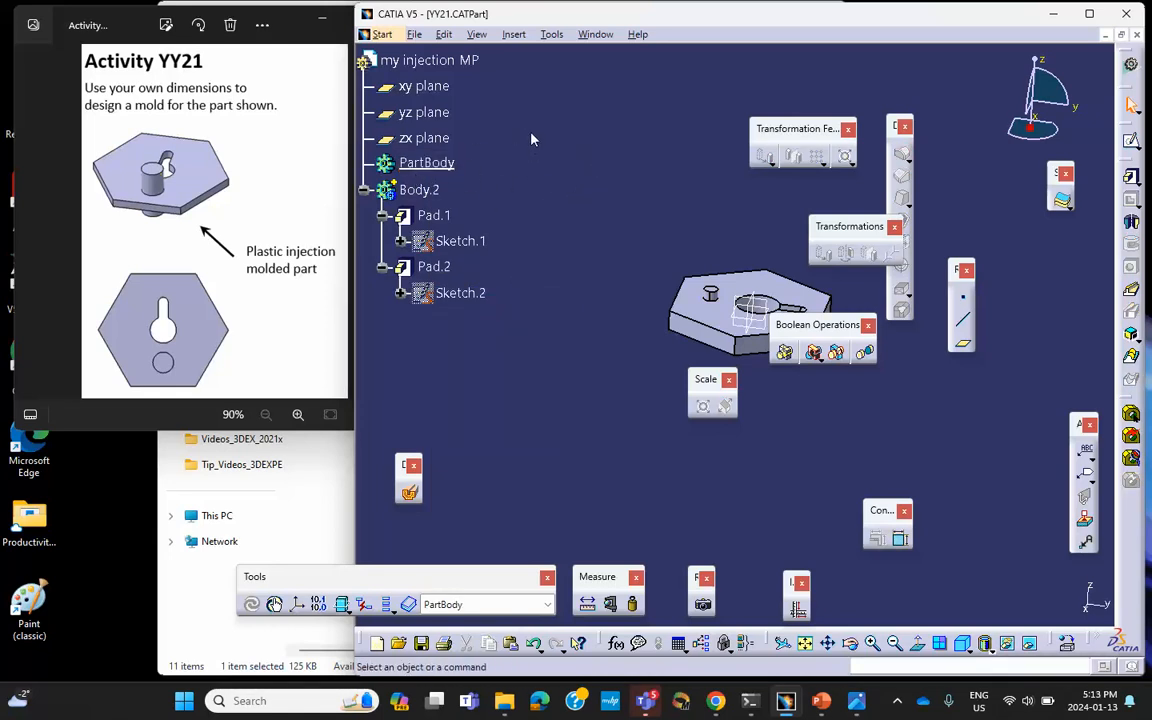
click(1130, 141)
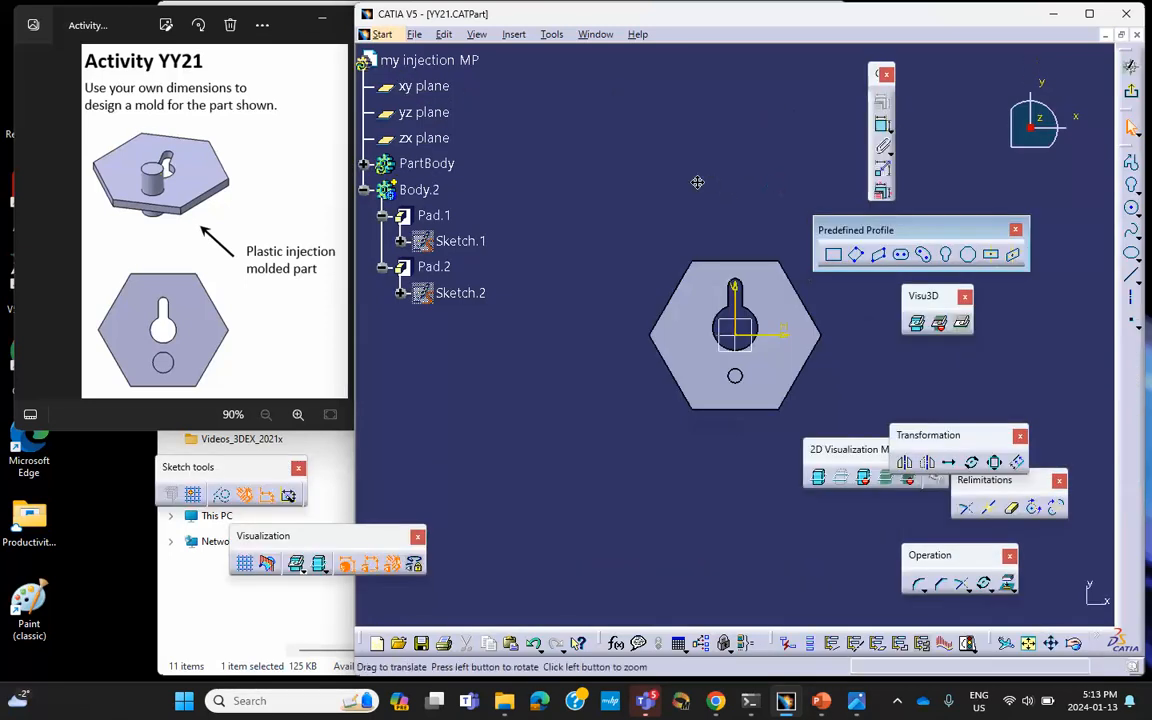
click(991, 255)
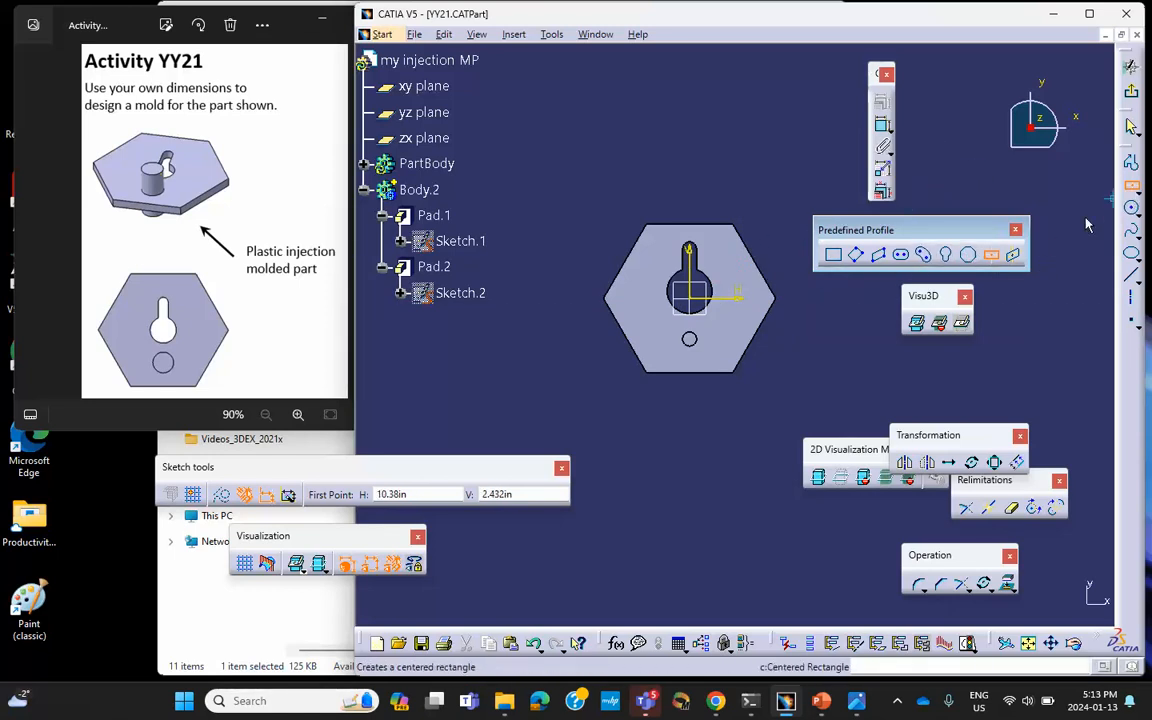
click(1132, 207)
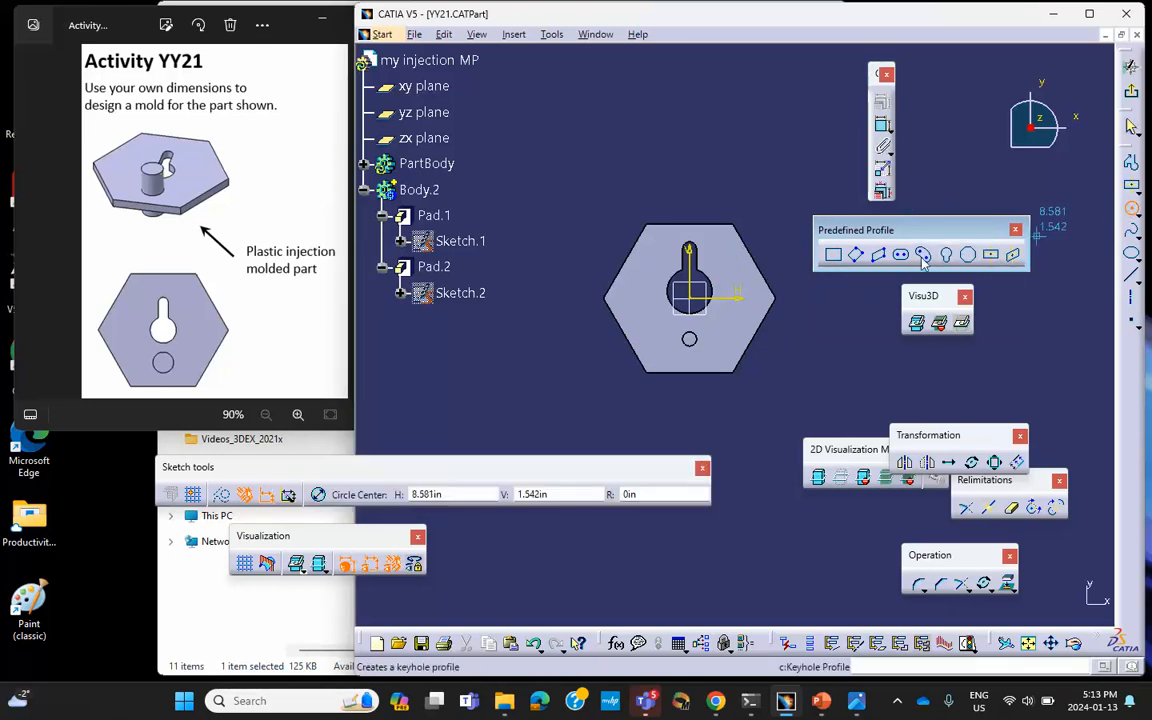
click(692, 295)
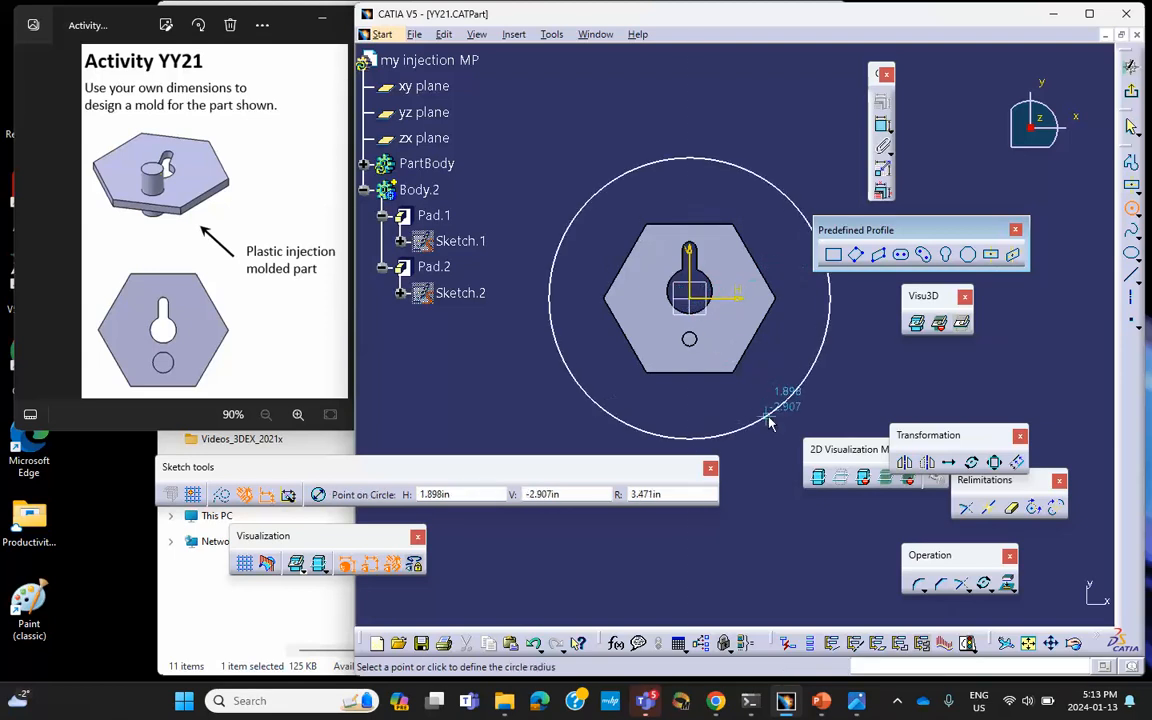
click(768, 421)
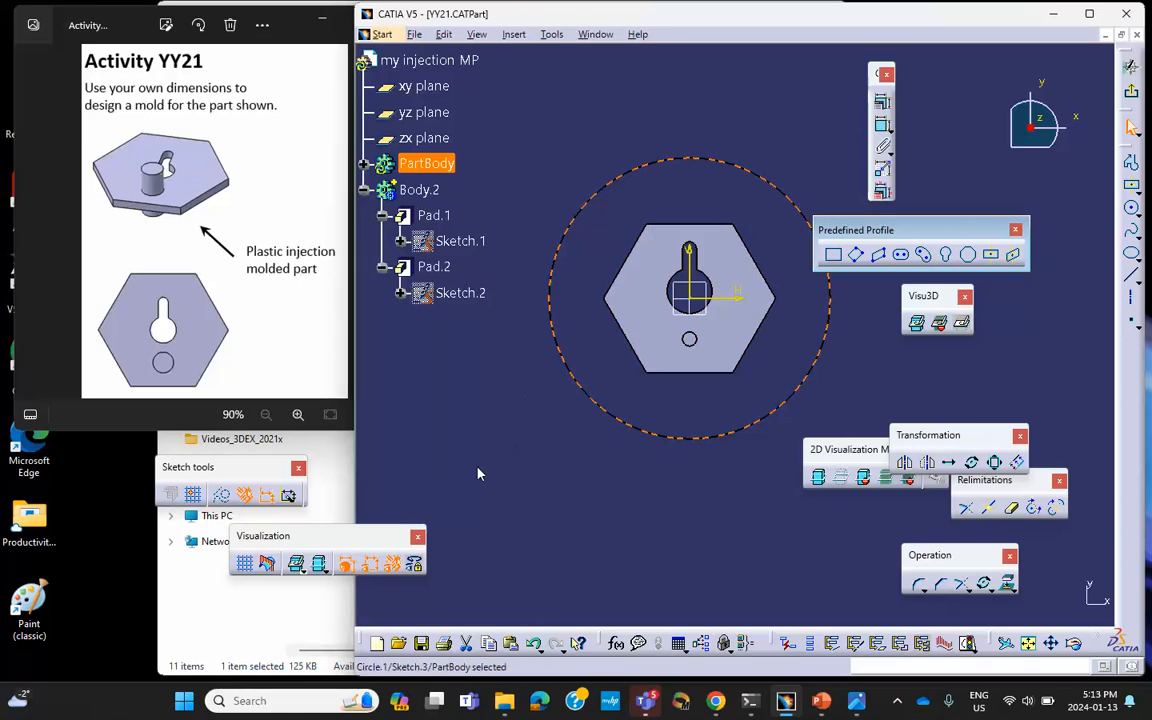
click(1134, 114)
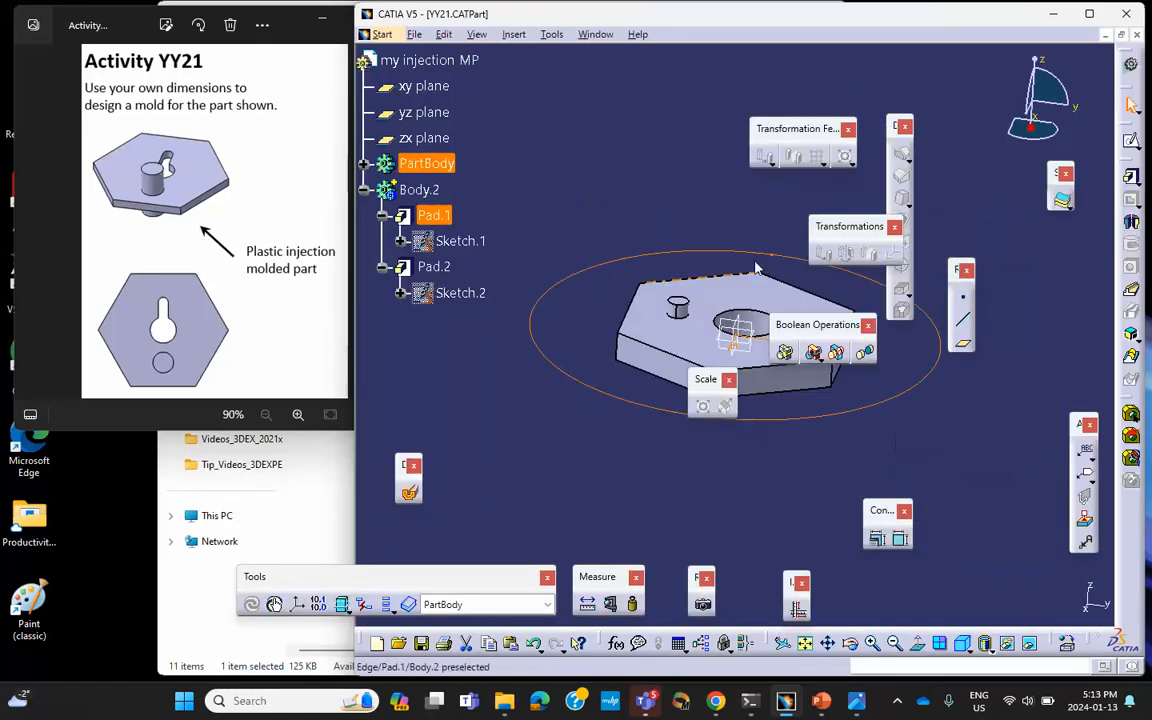
Step: Pad the large circle to a length of 0.75 in, without mirrored extent and with the direction reversed to point downward
click(364, 164)
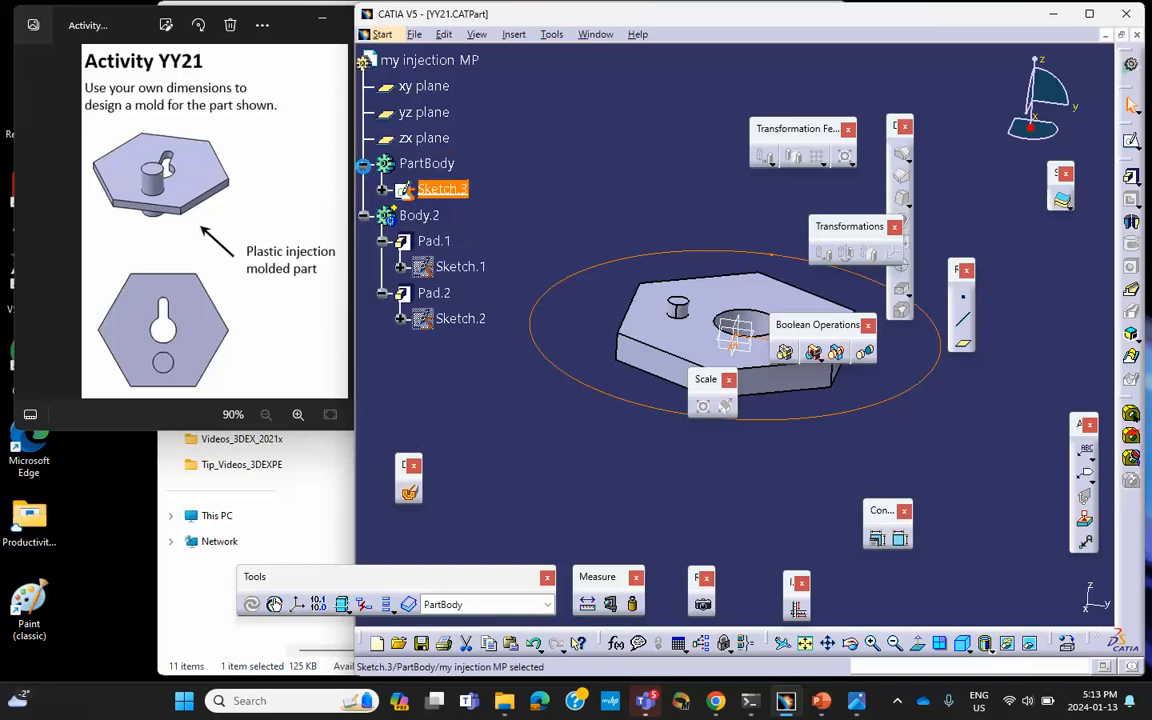
middle_drag(560, 176, 611, 163)
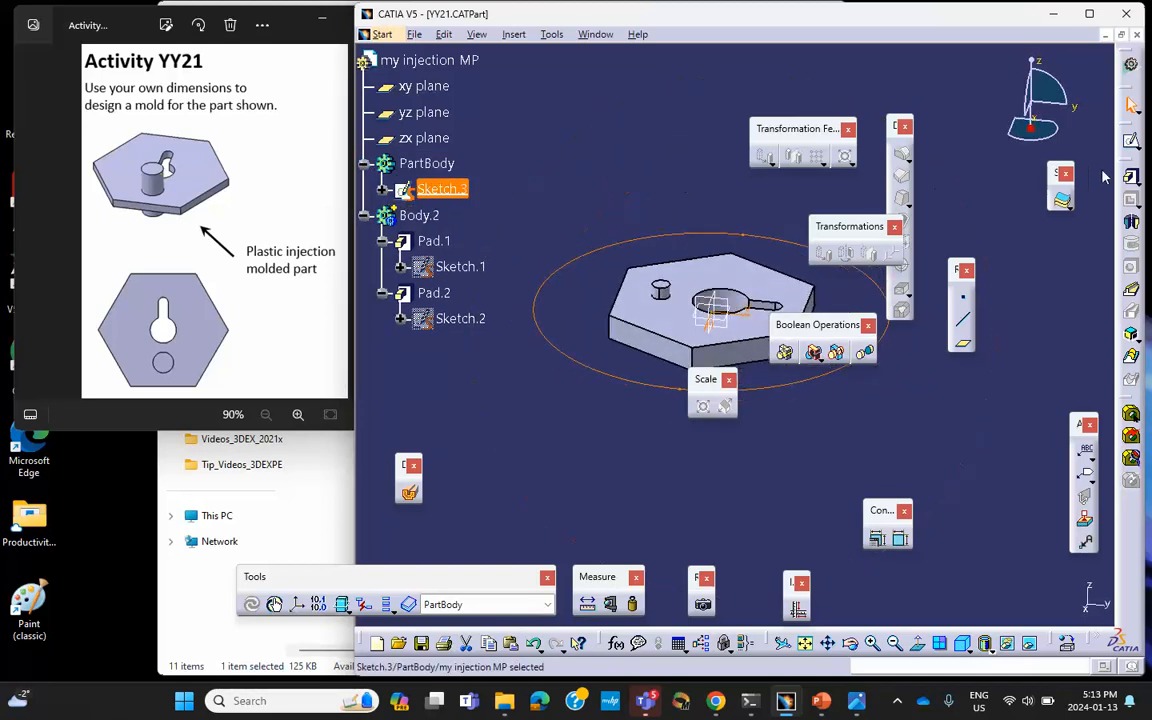
click(1133, 178)
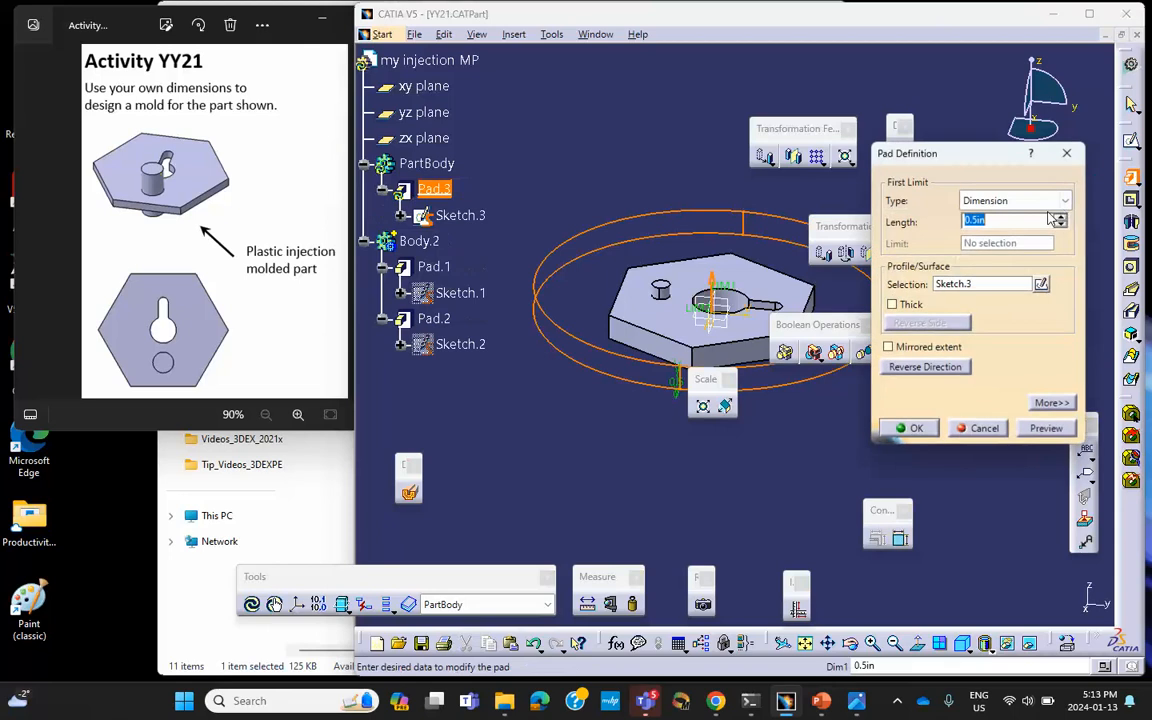
click(888, 347)
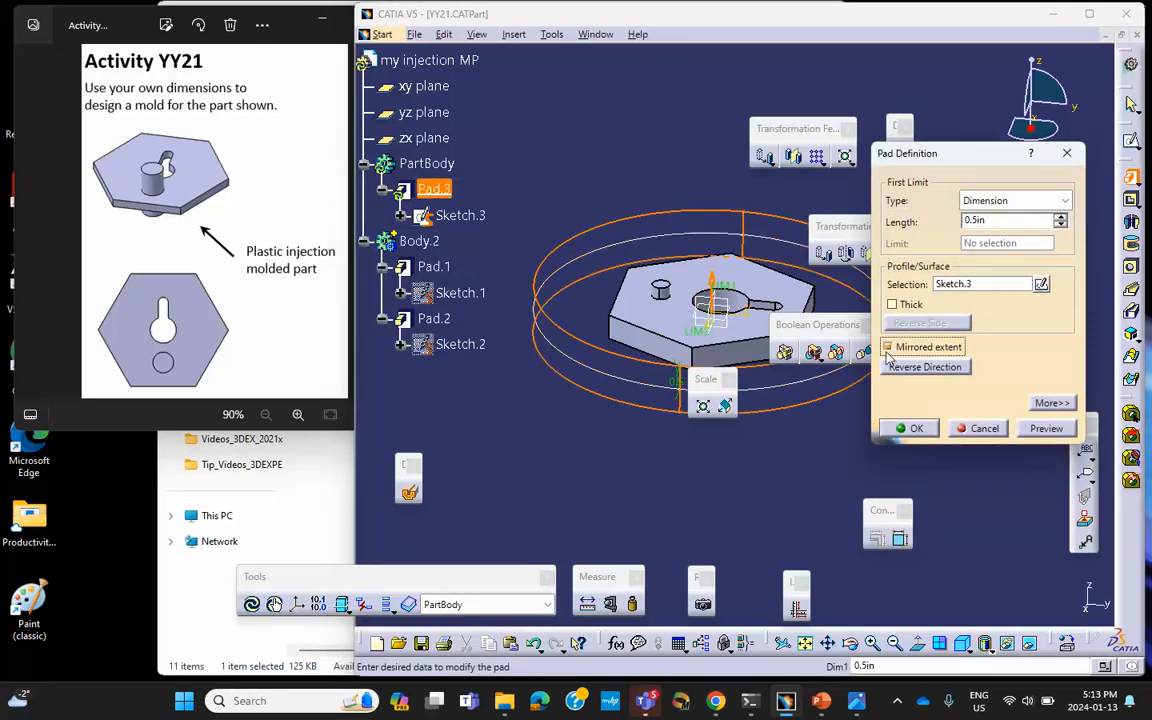
middle_drag(740, 220, 700, 242)
double_click(988, 222)
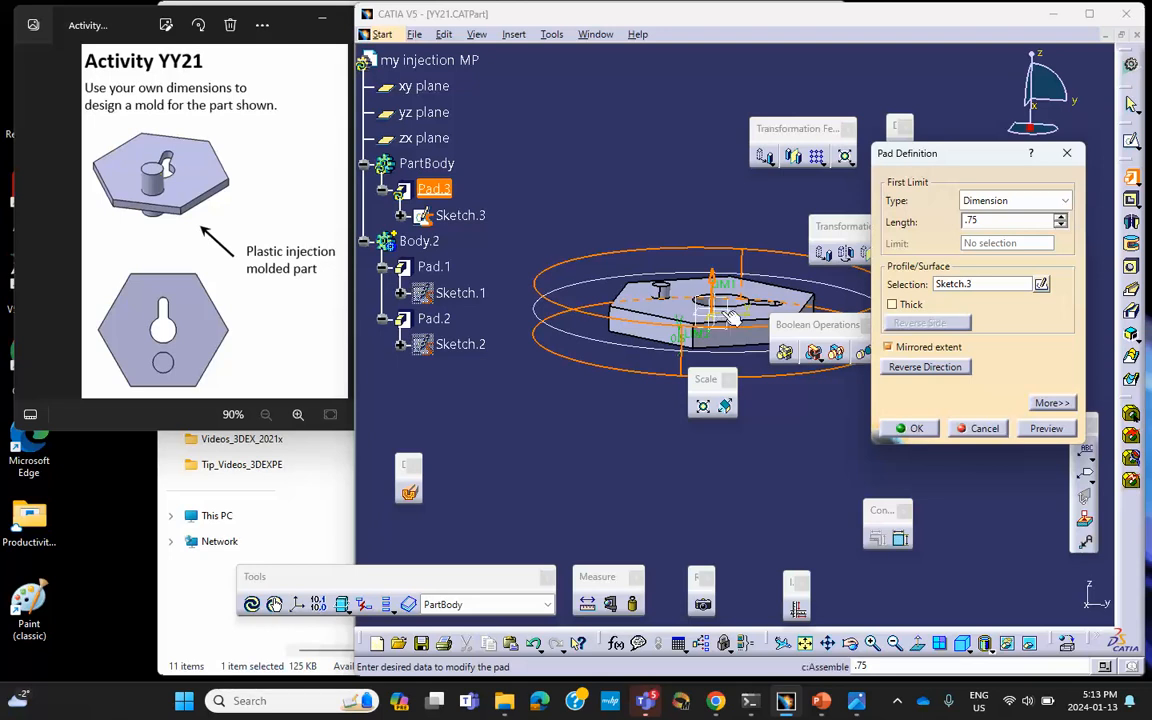
click(1047, 430)
middle_drag(743, 368, 656, 196)
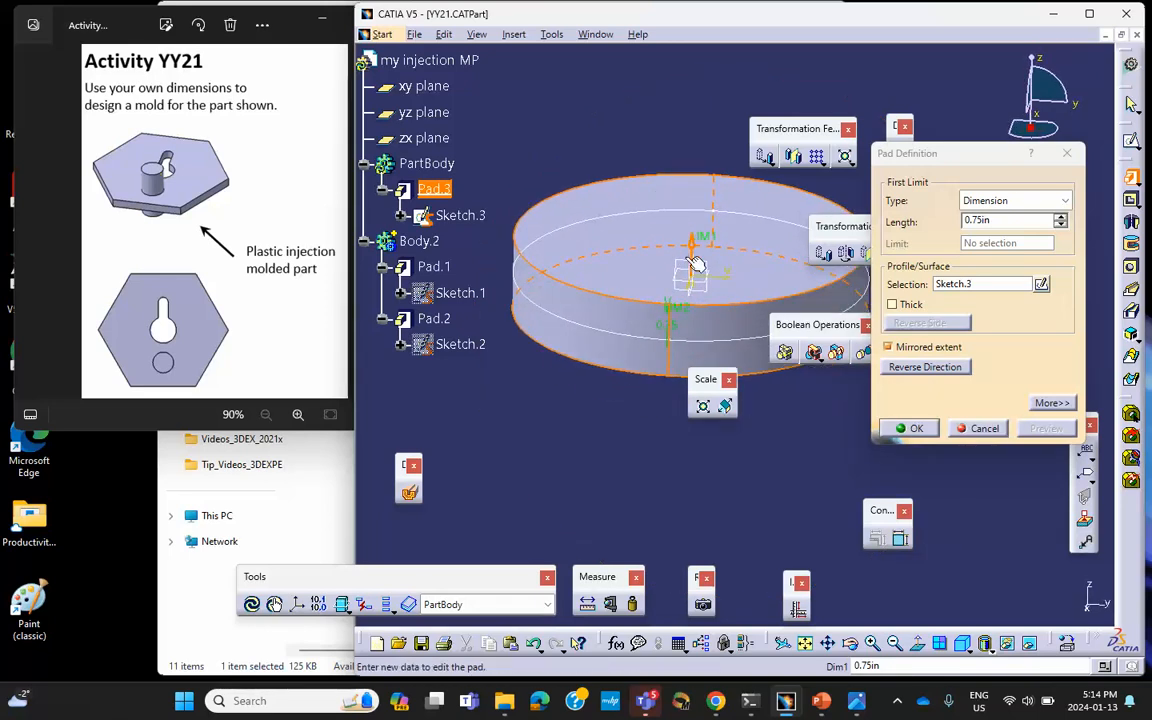
click(888, 347)
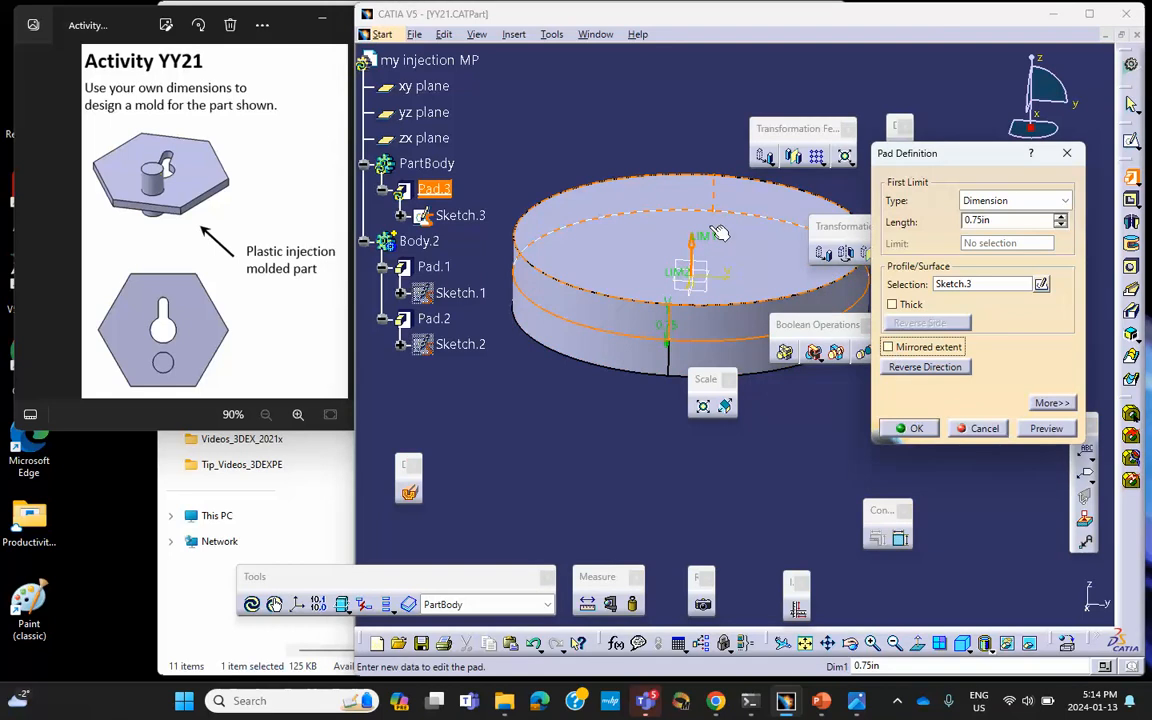
click(693, 245)
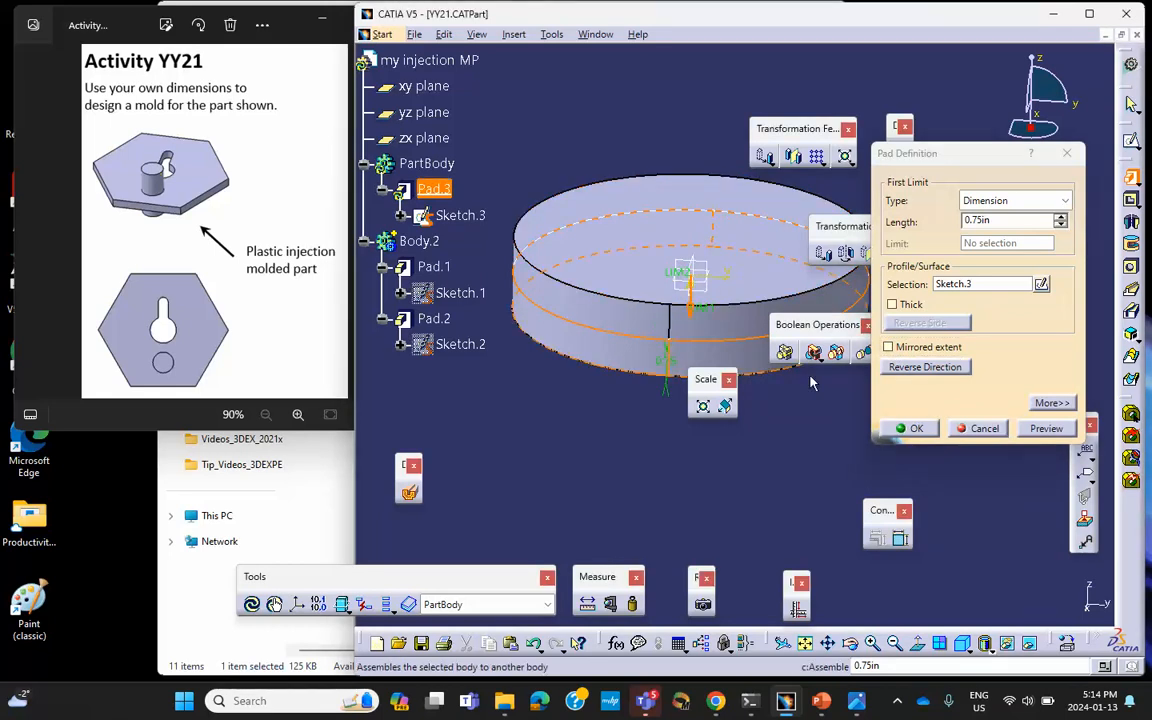
click(913, 429)
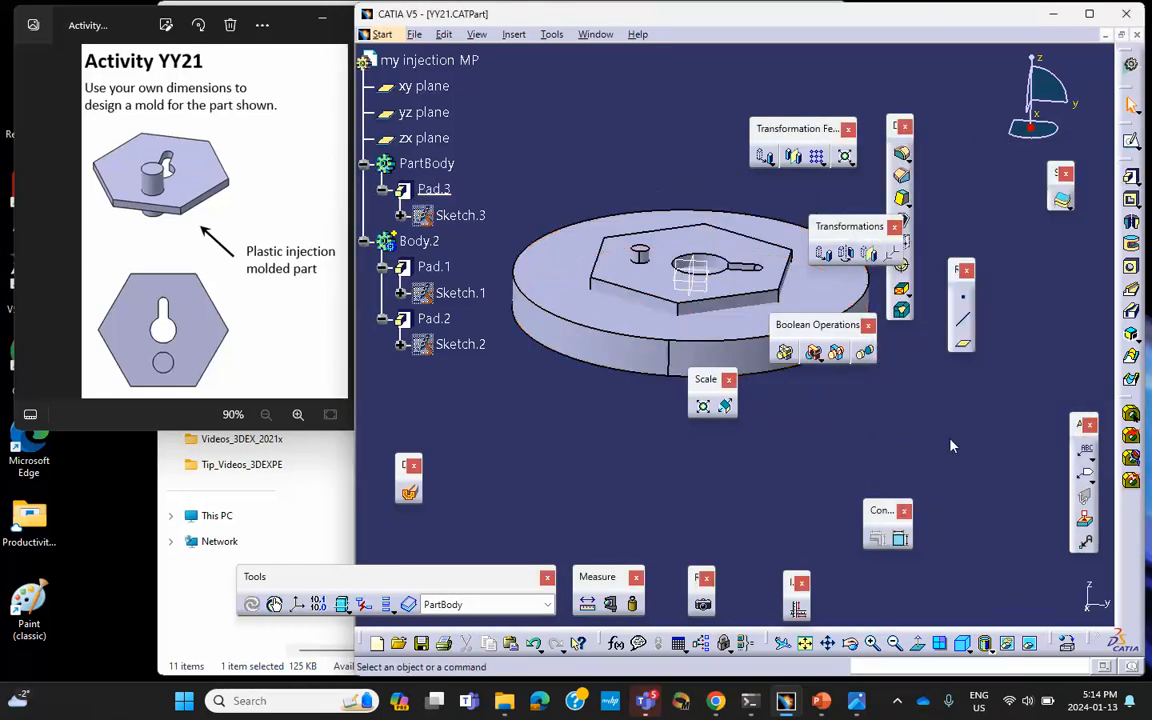
Step: Move the Boolean Operations, Scale and Transformations toolbars clear of the model and save the part
drag(790, 324, 858, 408)
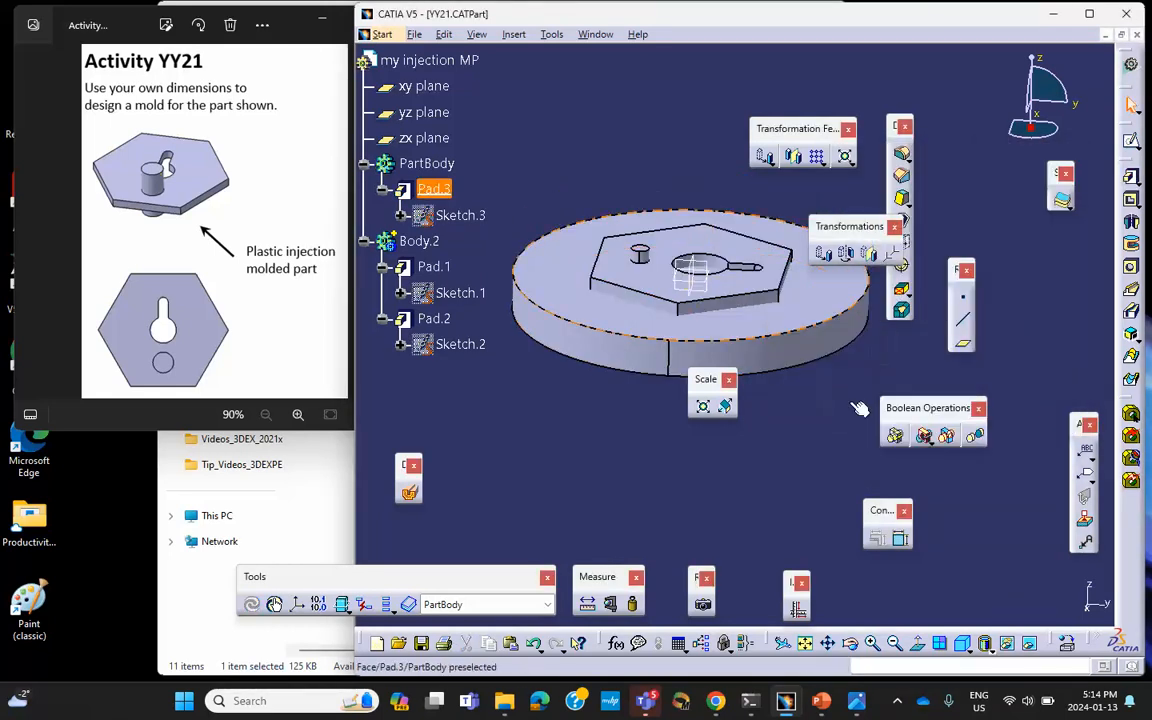
drag(706, 379, 783, 451)
middle_drag(642, 324, 651, 345)
drag(853, 235, 969, 230)
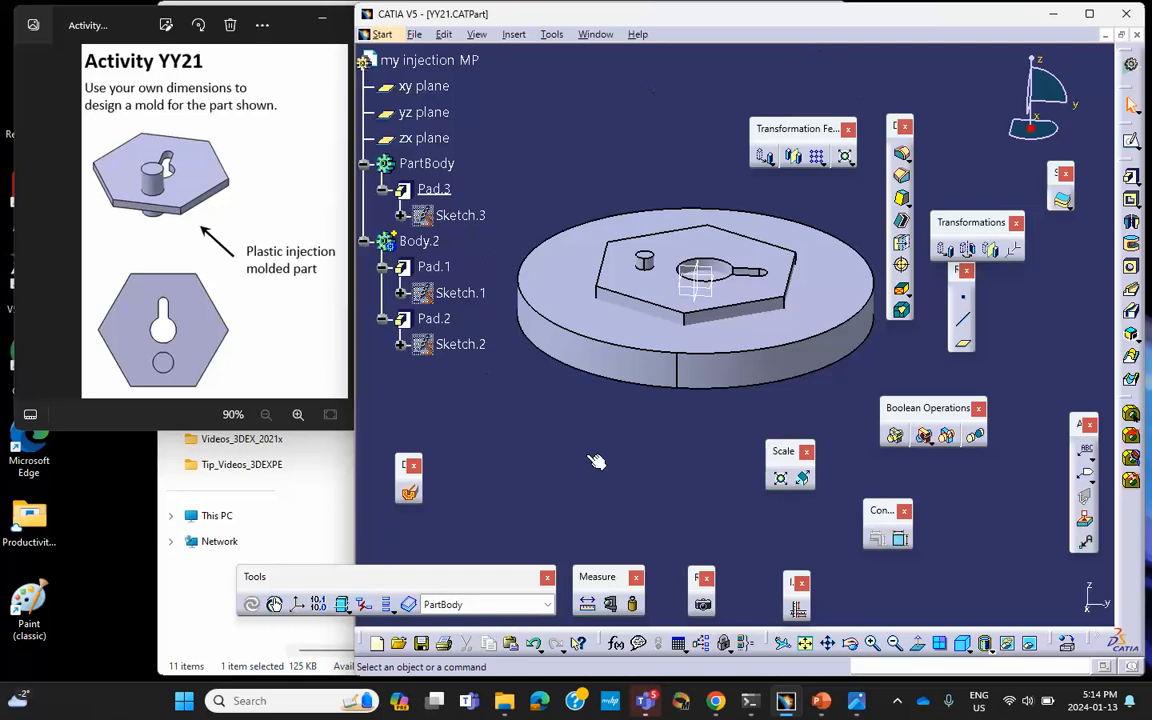
click(421, 643)
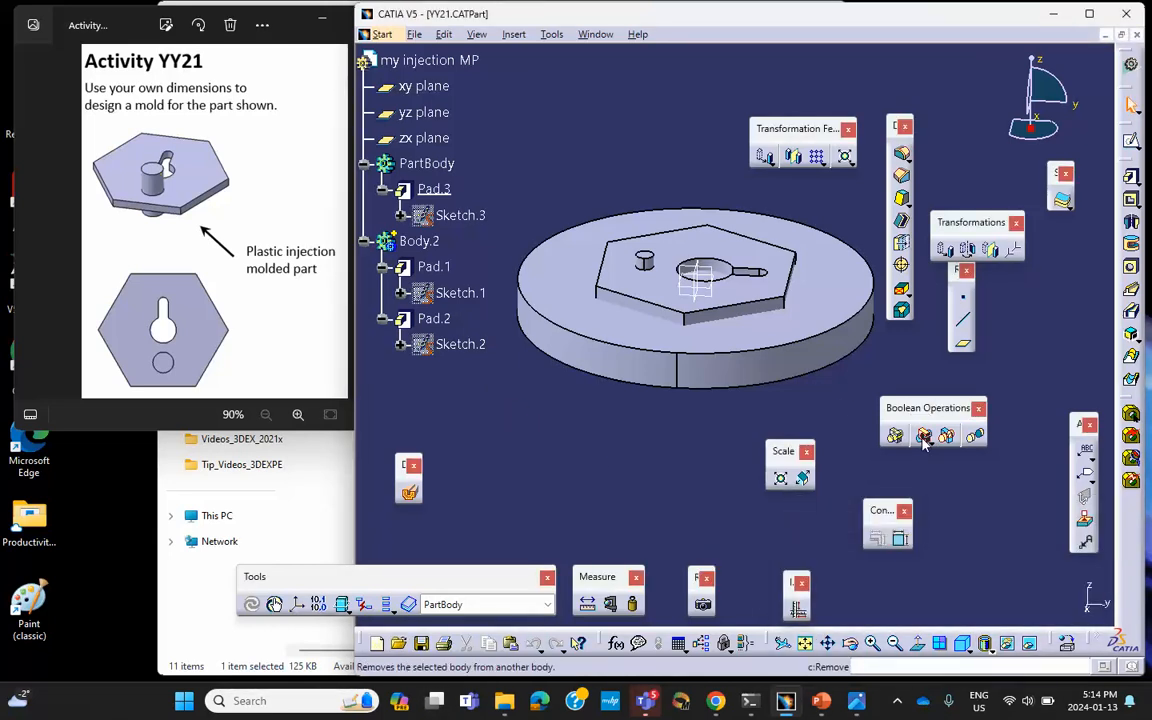
Step: Remove Body.2 from PartBody to cut the cavity into the disc
click(924, 436)
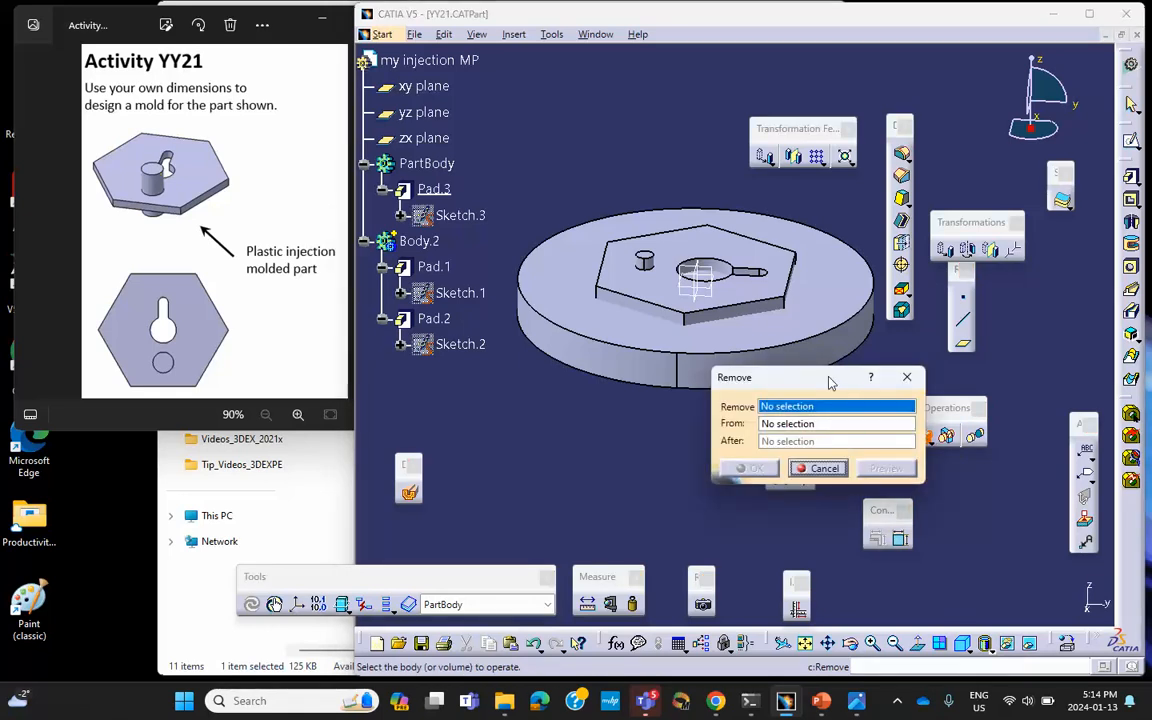
drag(822, 380, 941, 403)
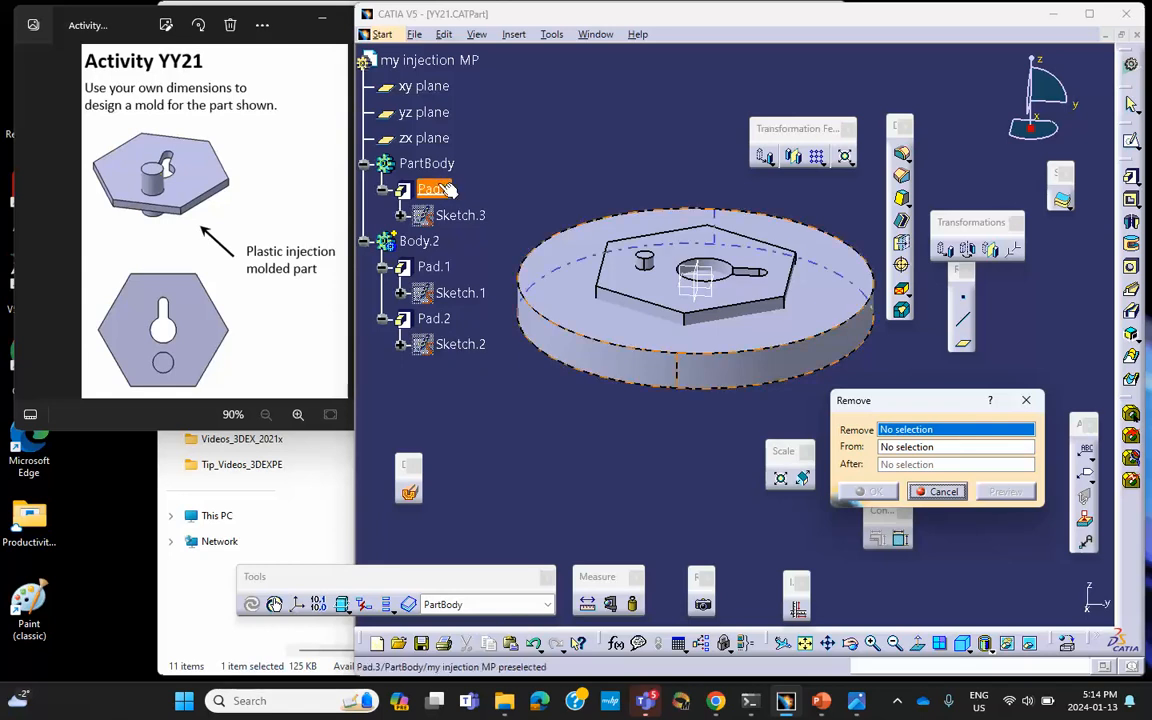
click(425, 242)
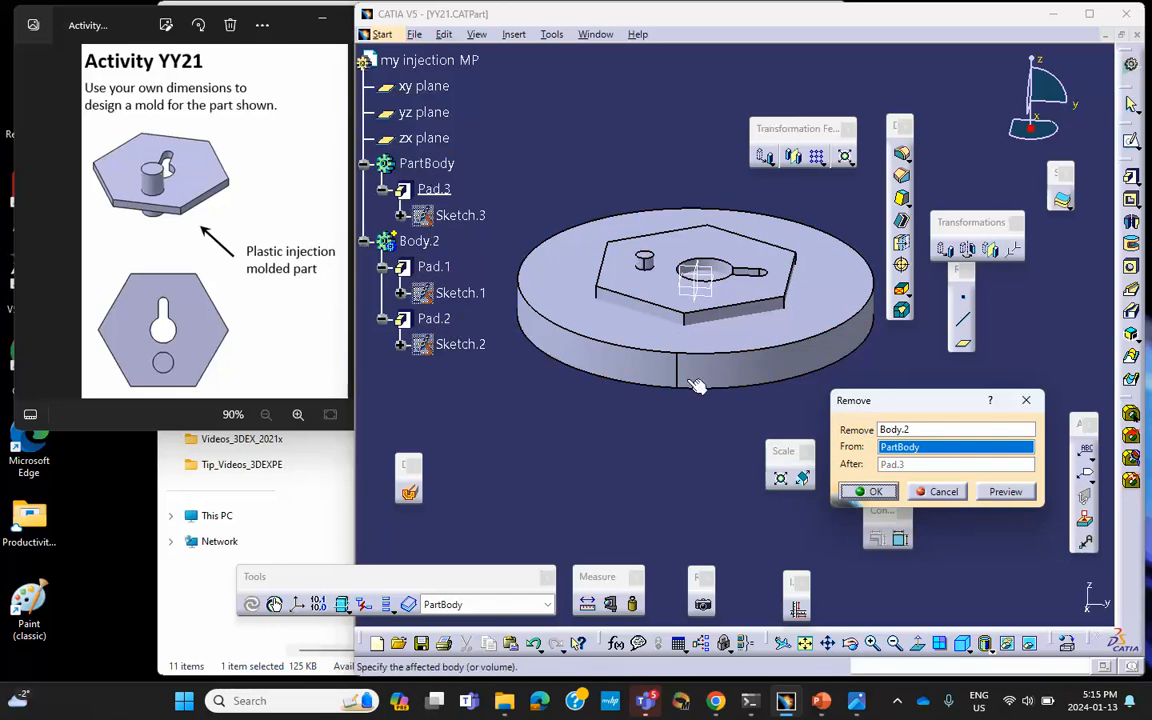
click(875, 491)
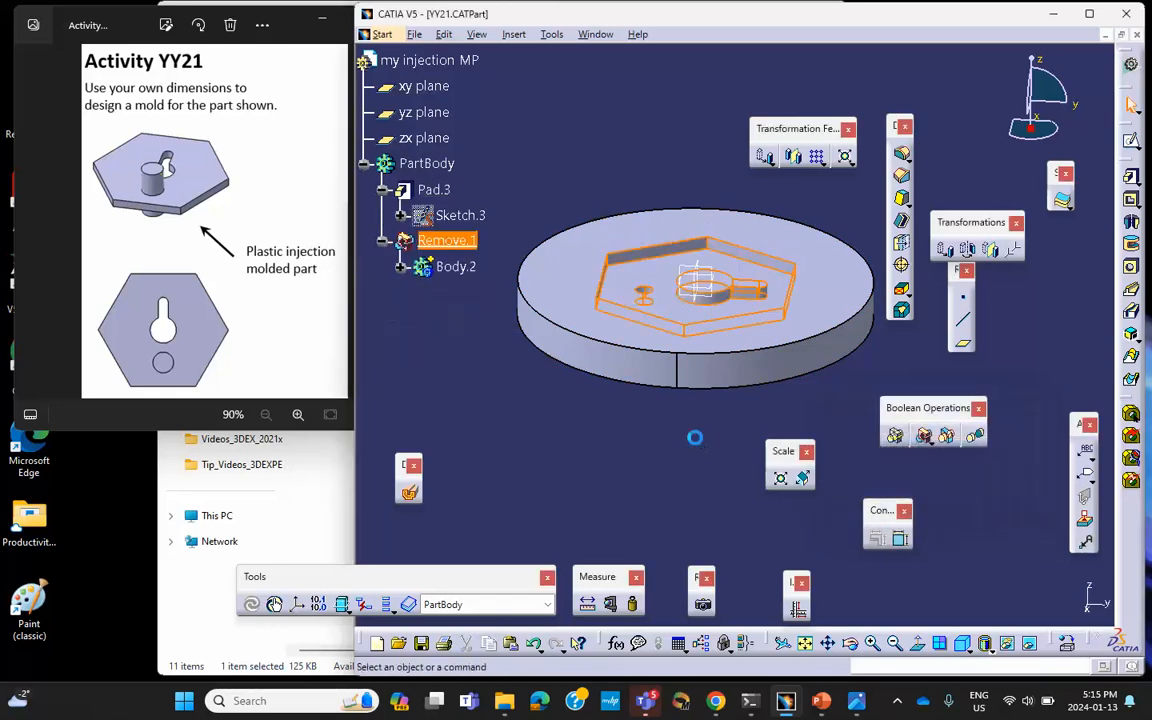
Step: On the disc's upper face, sketch a narrow upright rectangle running from beyond the rim into the hexagonal cavity and finish the sketch
middle_drag(648, 471, 646, 470)
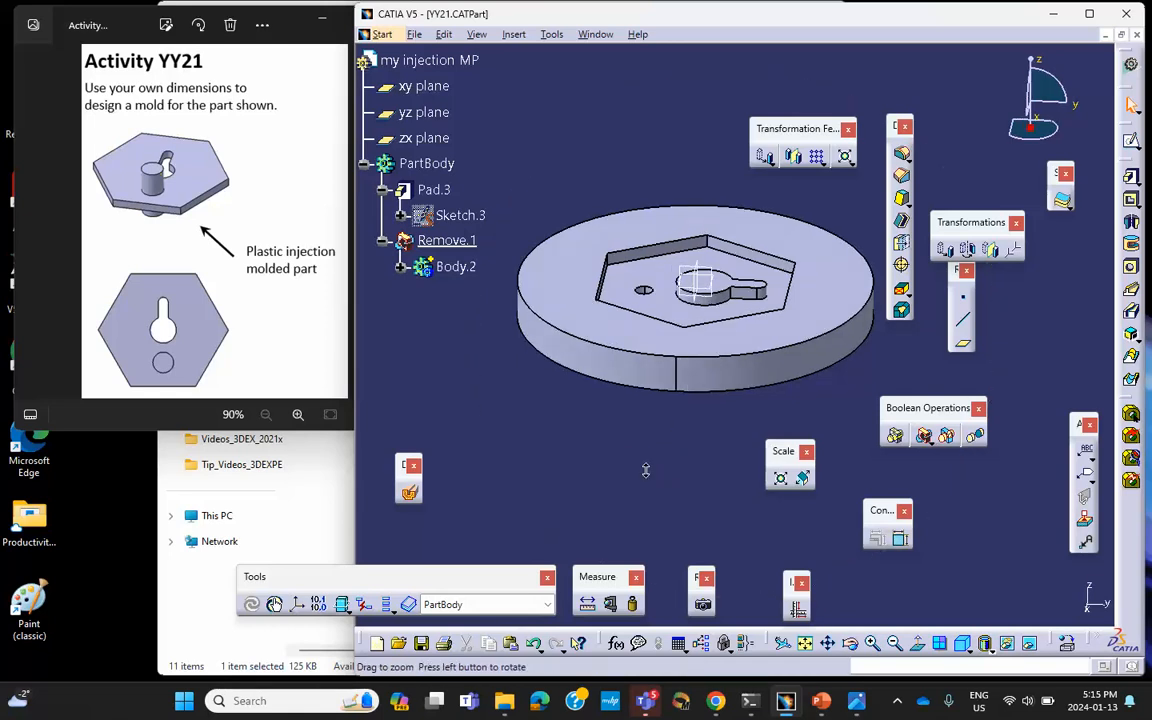
click(830, 291)
click(901, 153)
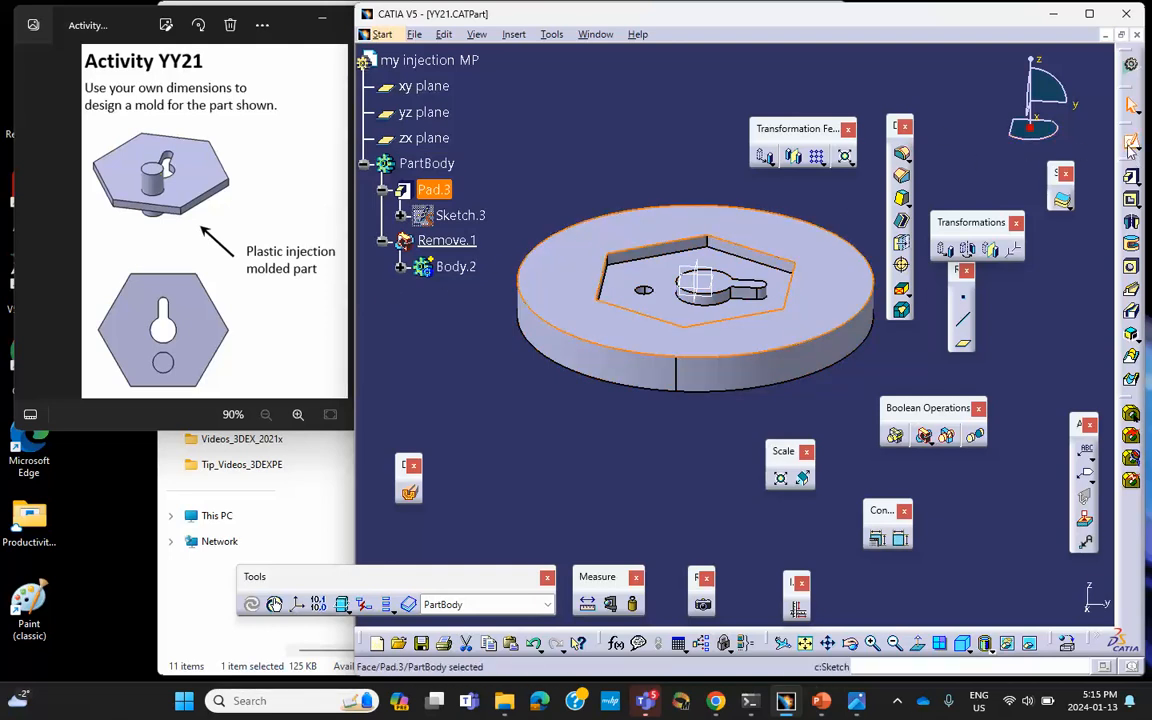
click(1130, 143)
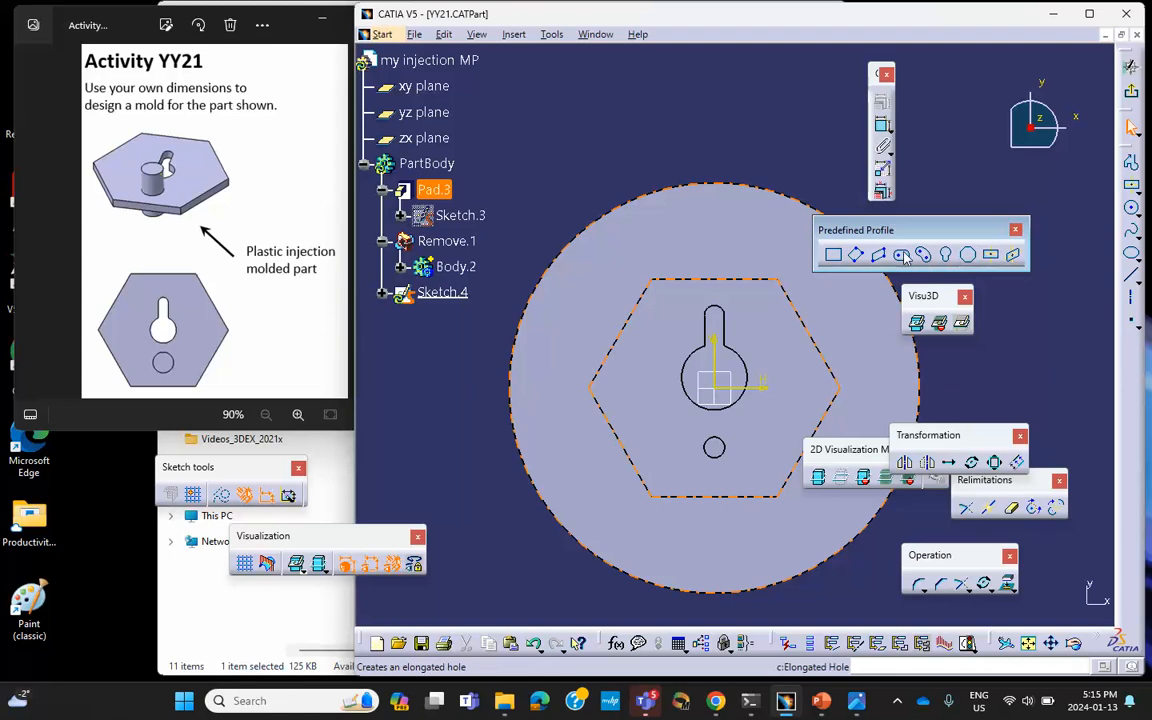
click(833, 254)
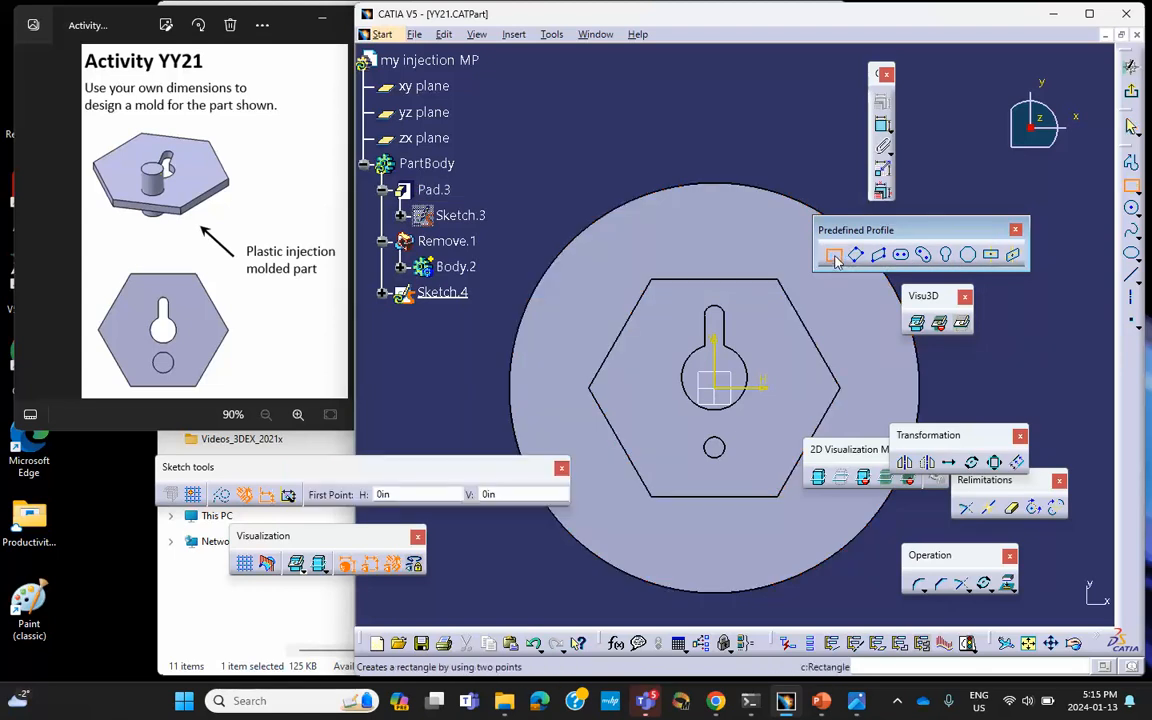
click(698, 152)
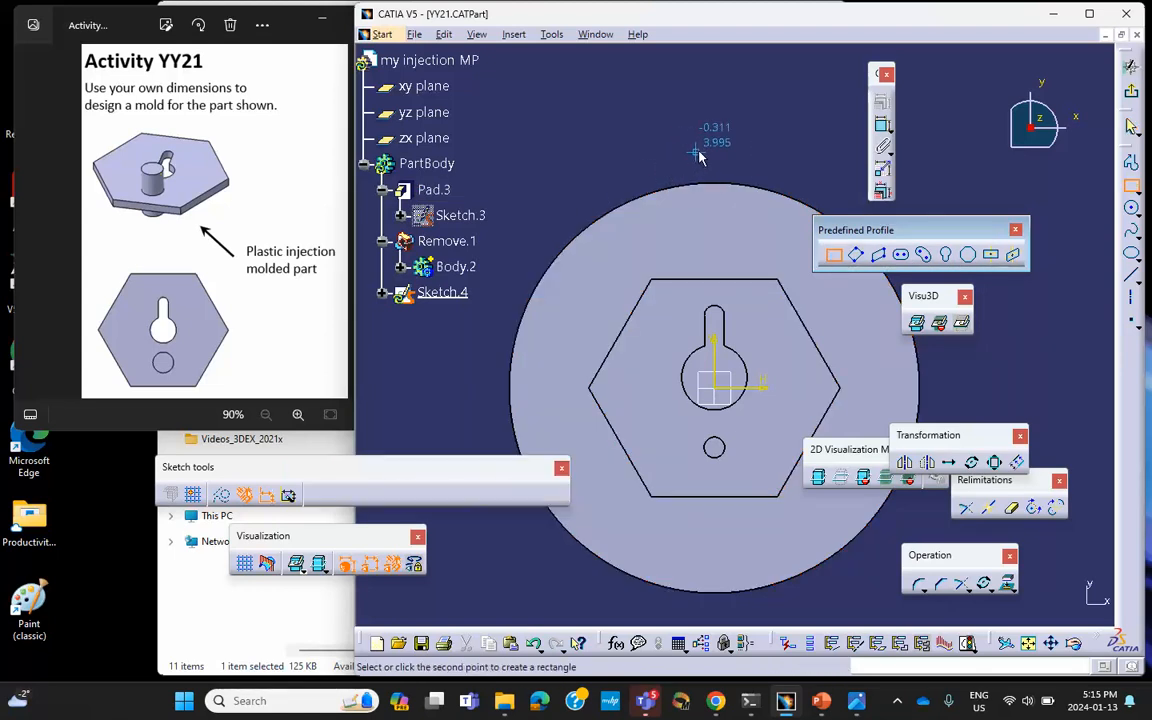
click(706, 290)
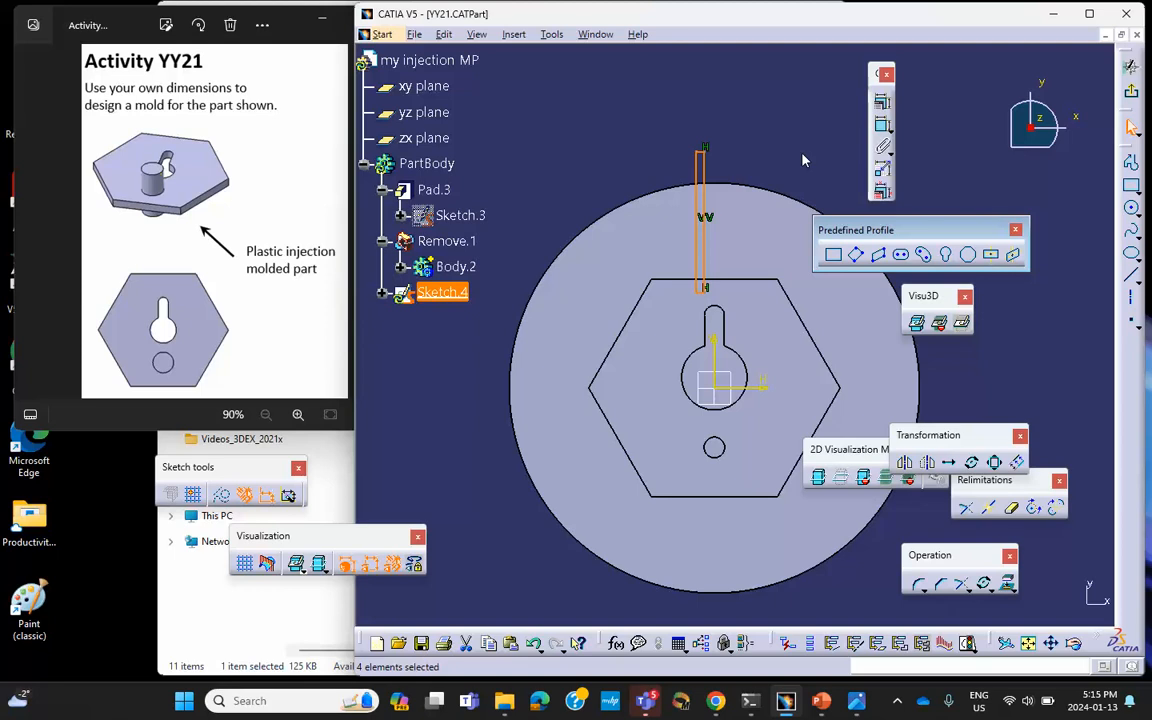
click(1130, 91)
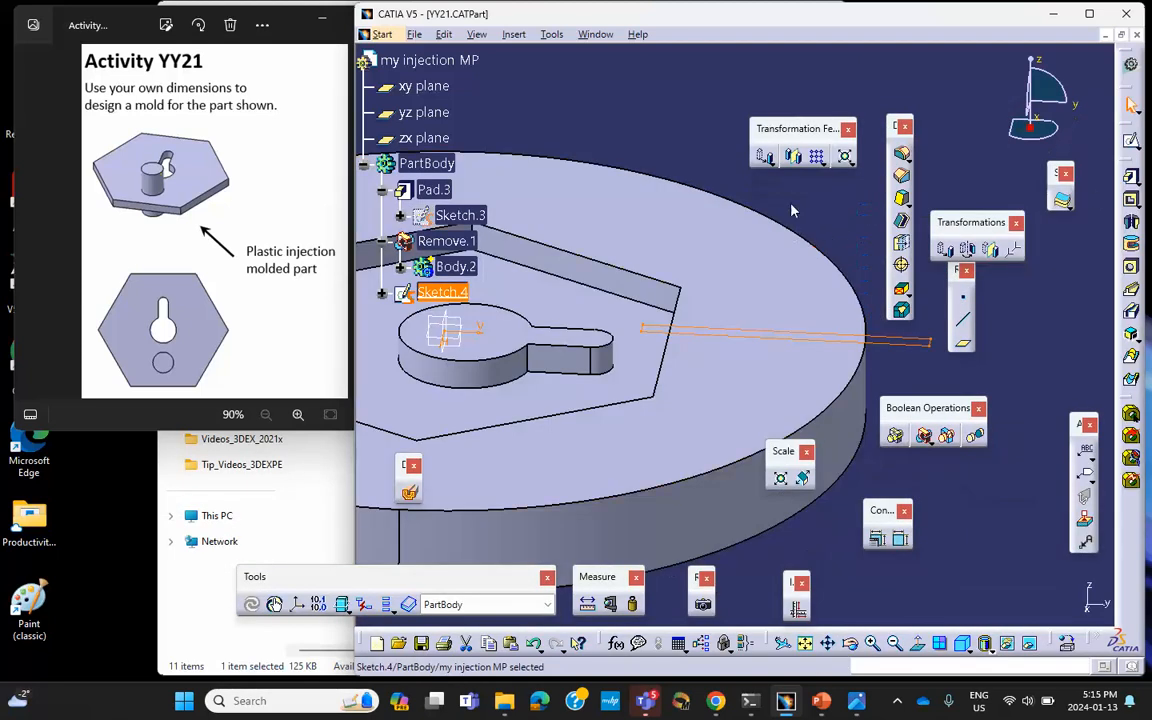
Step: Pocket the narrow rectangle to a depth of 0.1 in as a channel leading into the cavity
click(1131, 199)
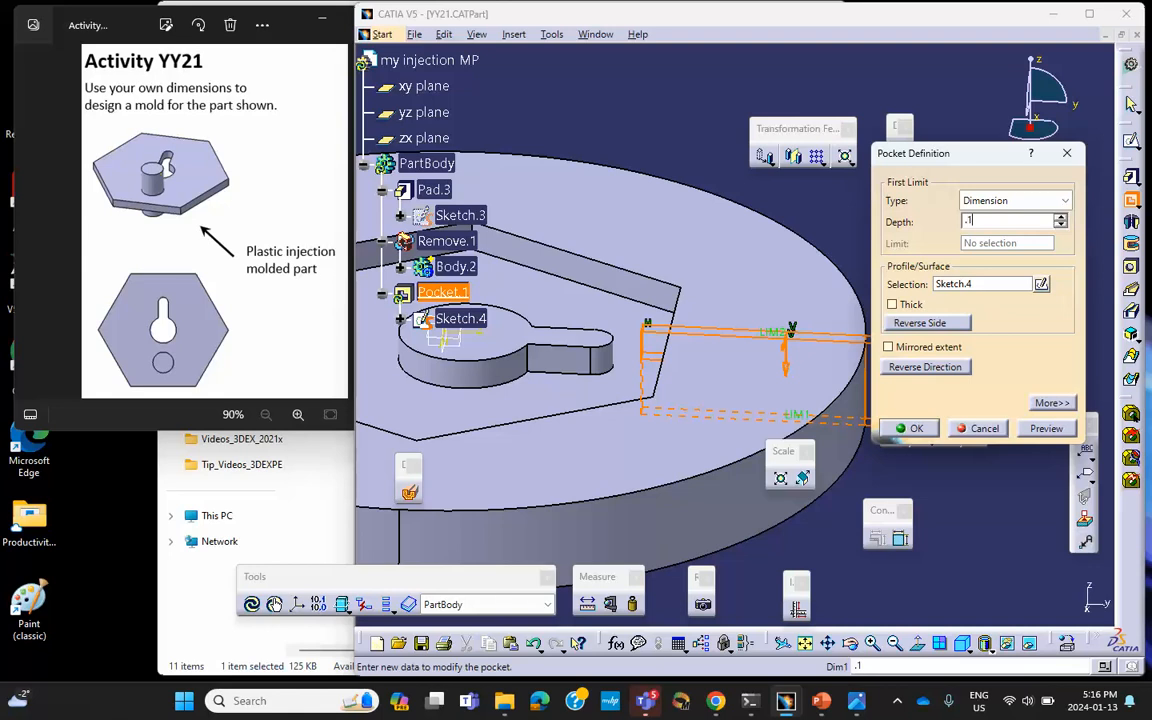
click(1046, 430)
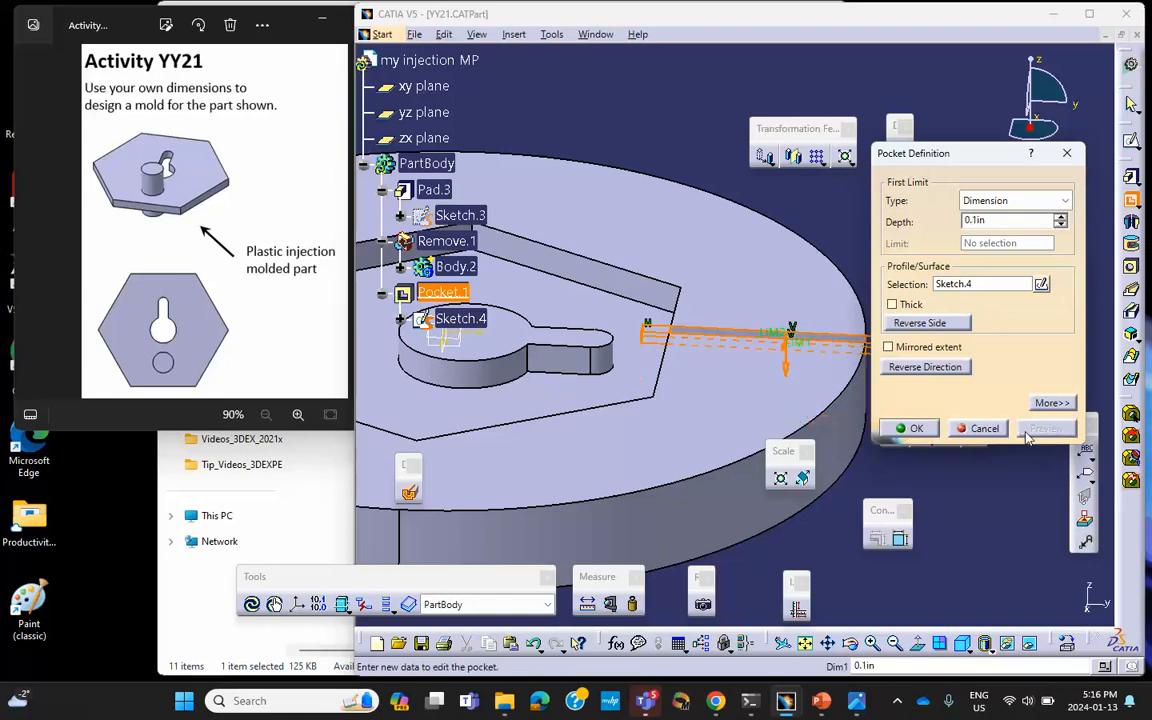
click(955, 429)
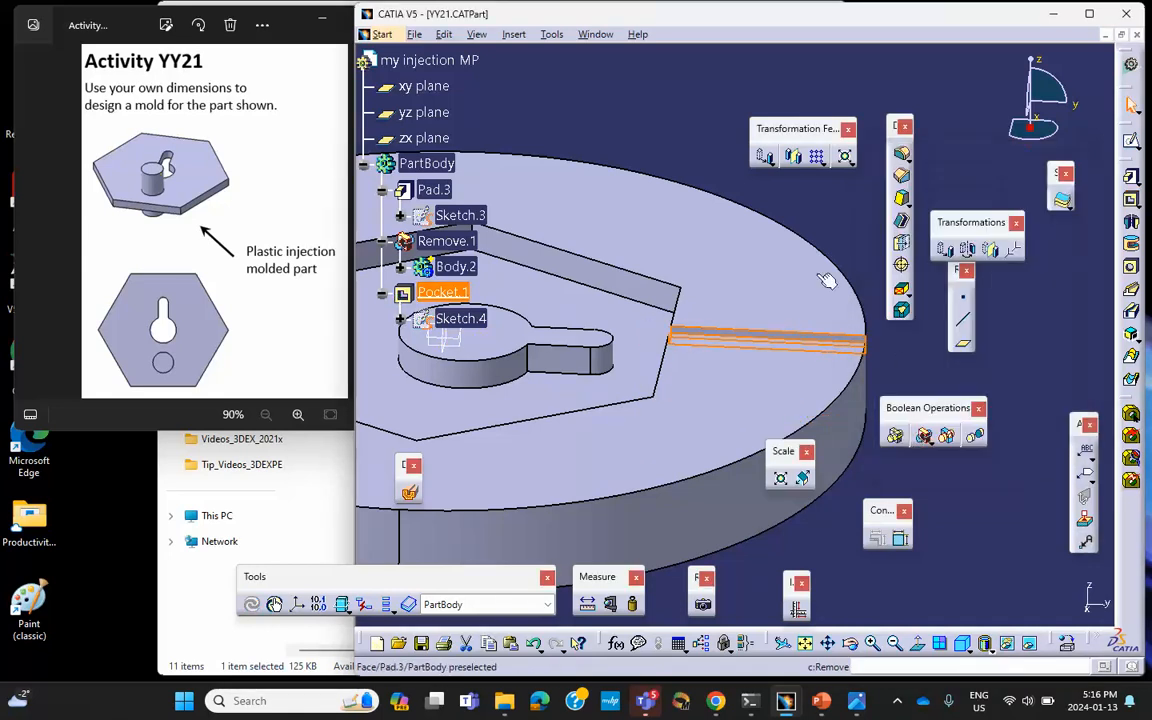
Step: Check the mold with its cavity and channel and save the part
click(797, 204)
ctrl+middle_drag(798, 203, 810, 275)
middle_drag(663, 373, 669, 447)
click(421, 643)
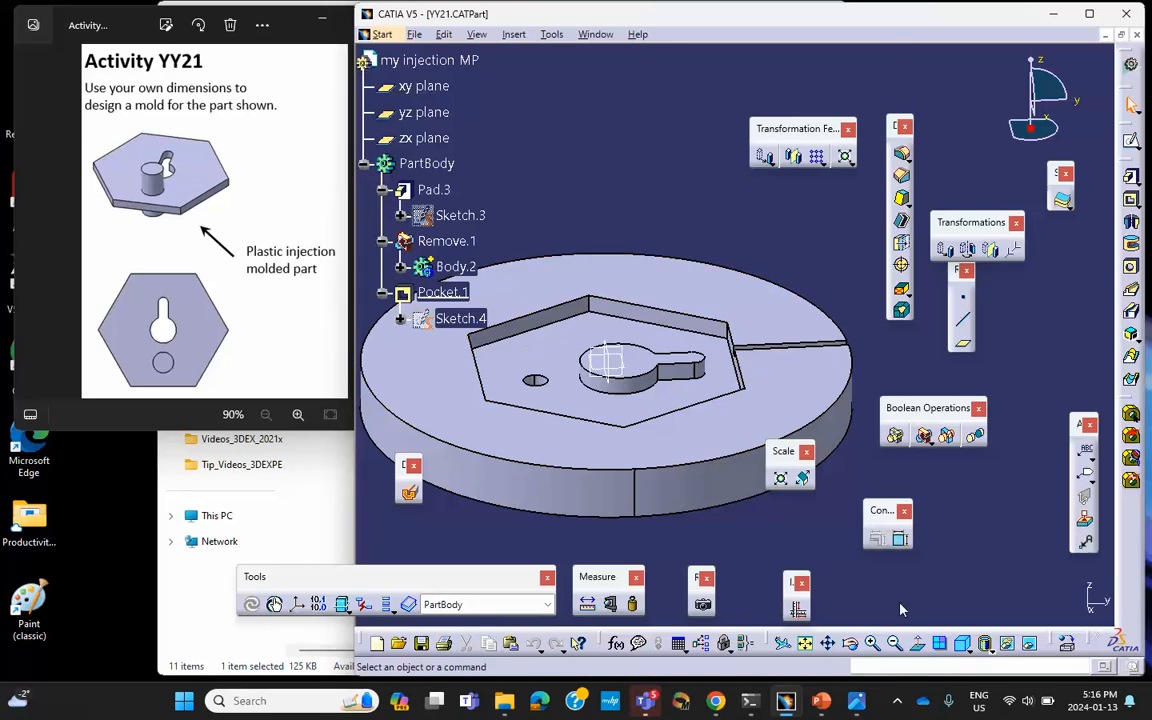
click(899, 702)
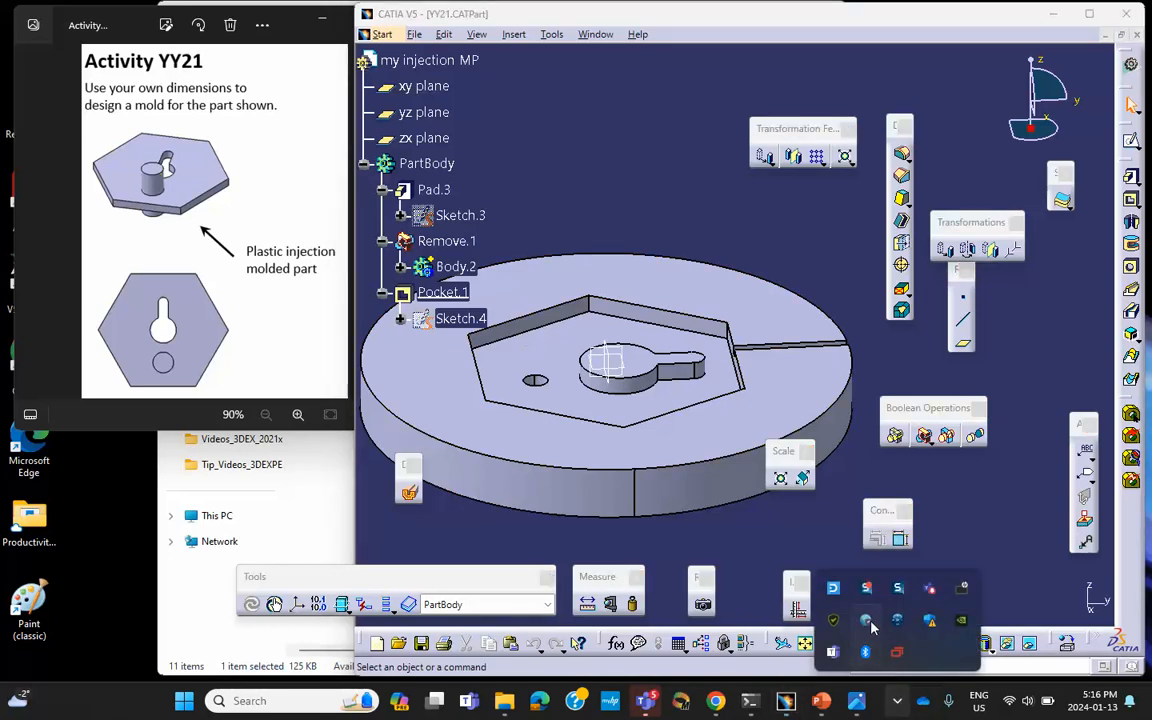